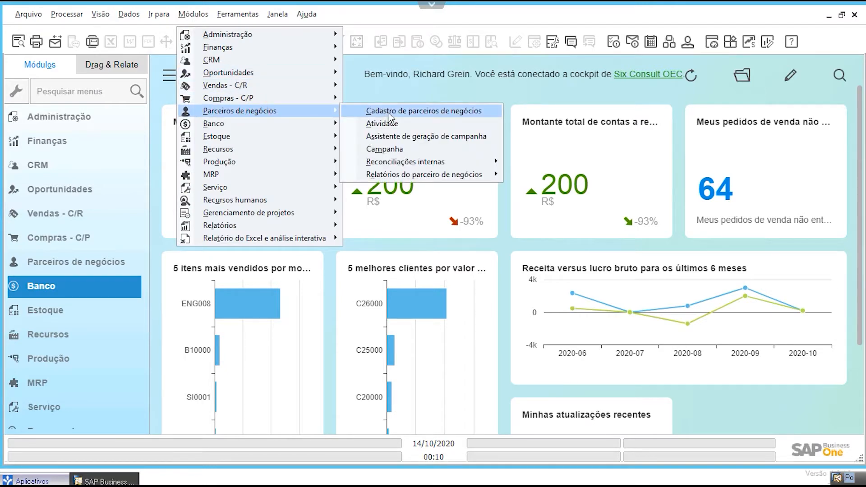
Step: Open the business partner master data and find the customer's record by the customer's full name
left_click(389, 113)
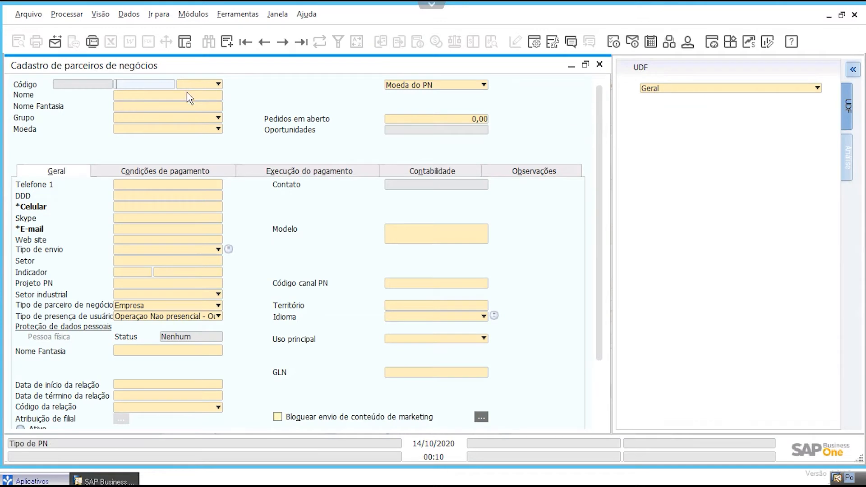
left_click(187, 95)
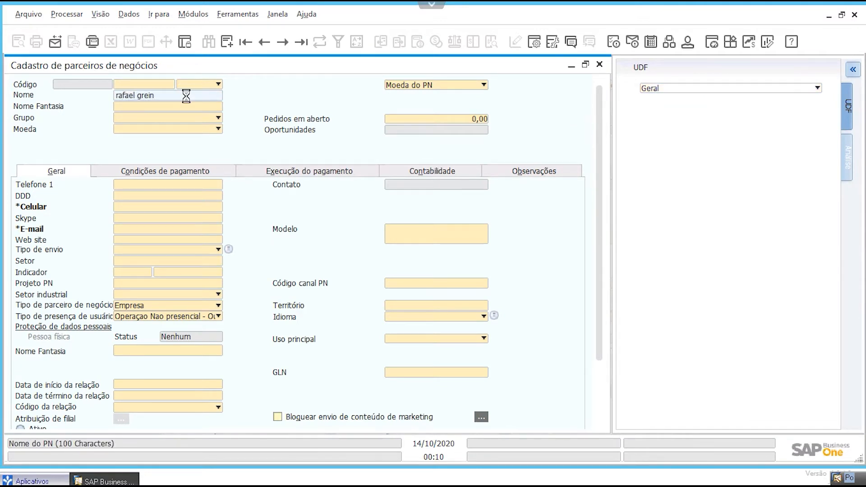
key("Return")
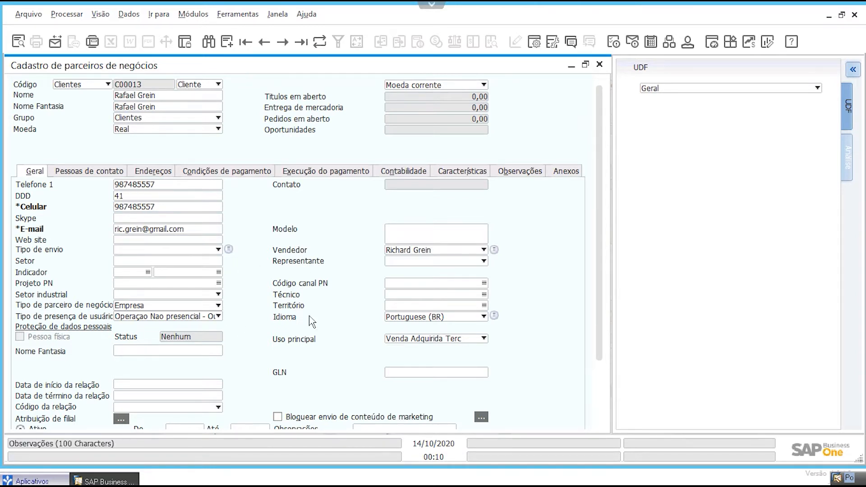
Step: Review the customer's contact persons, addresses and payment terms, and close the record
left_click(108, 172)
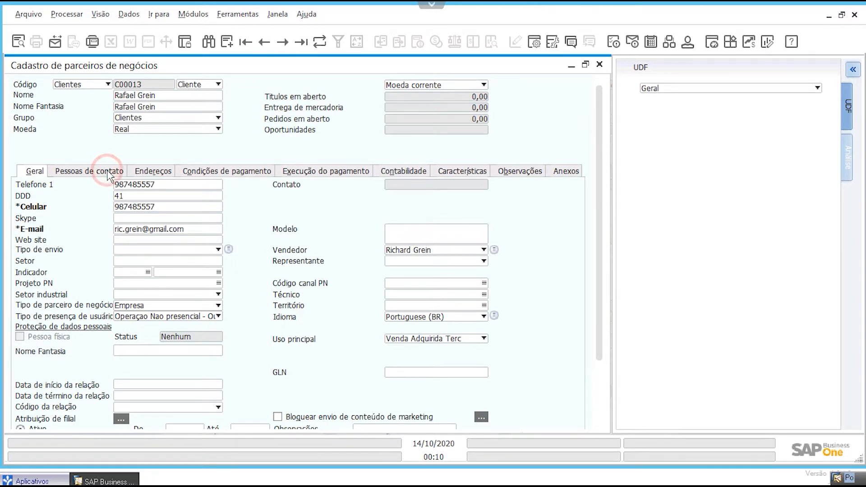
left_click(147, 170)
left_click(223, 171)
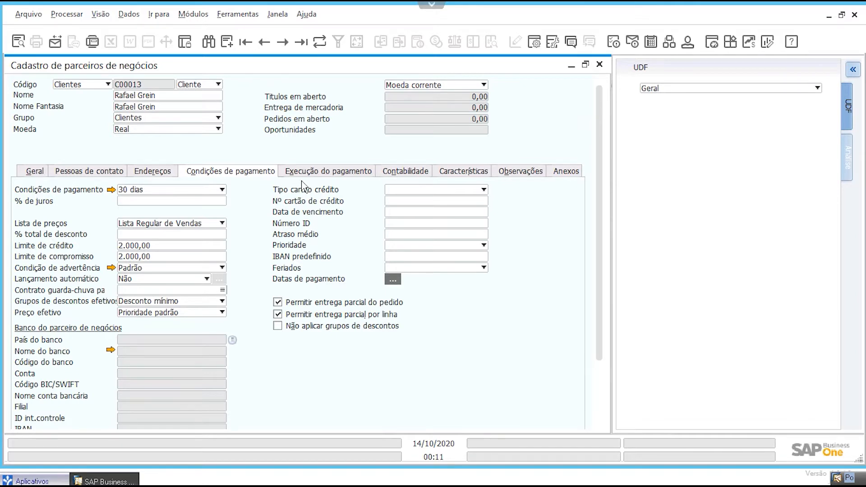
left_click(599, 64)
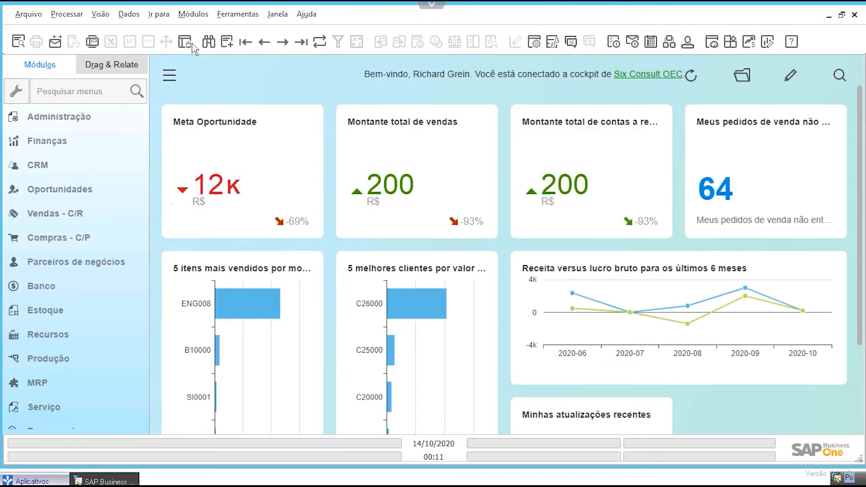
Step: Start a new sales order and fill in the customer's full name to load the customer
left_click(193, 14)
mouse_move(230, 91)
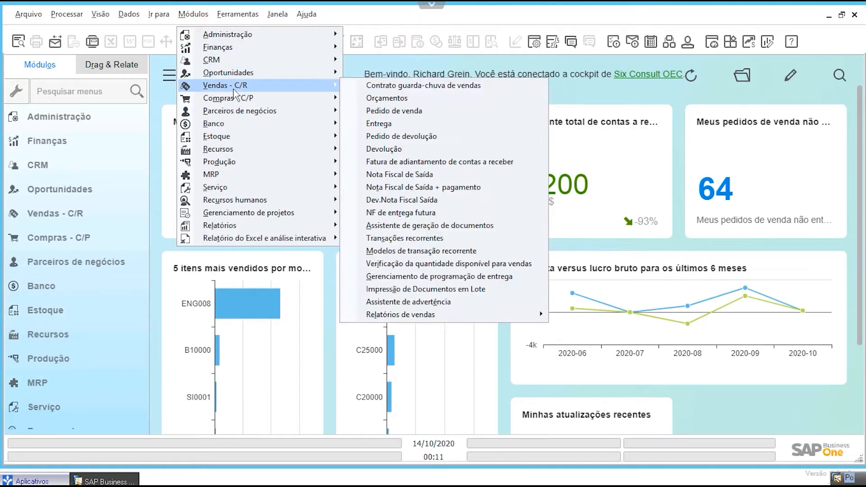
left_click(401, 114)
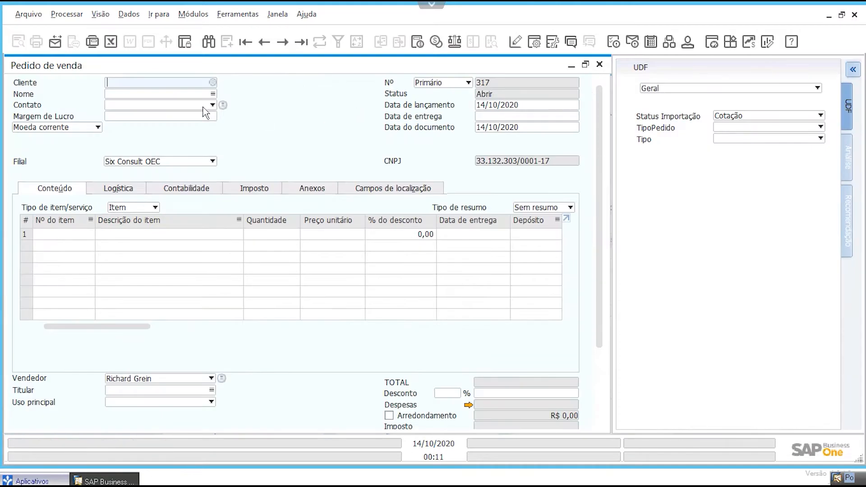
left_click(183, 93)
key("Tab")
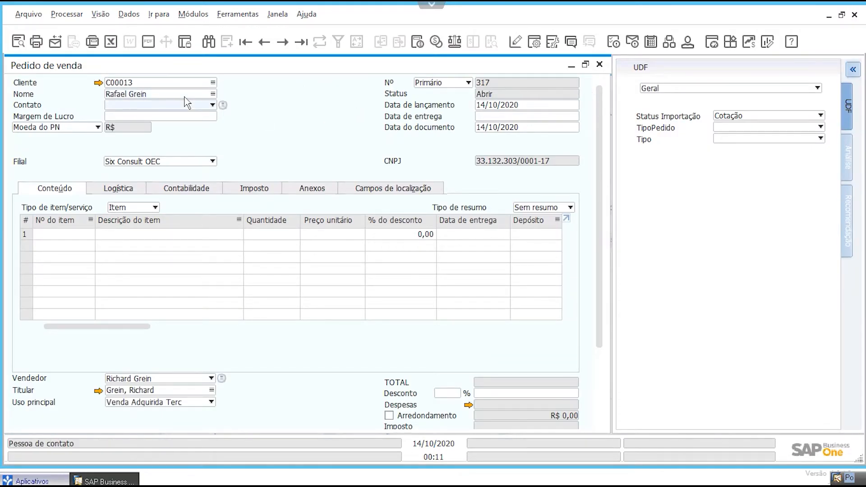
Step: Rename the sales order's delivery date label to "Data Prest Serviço" and format it in bold
left_click(485, 116)
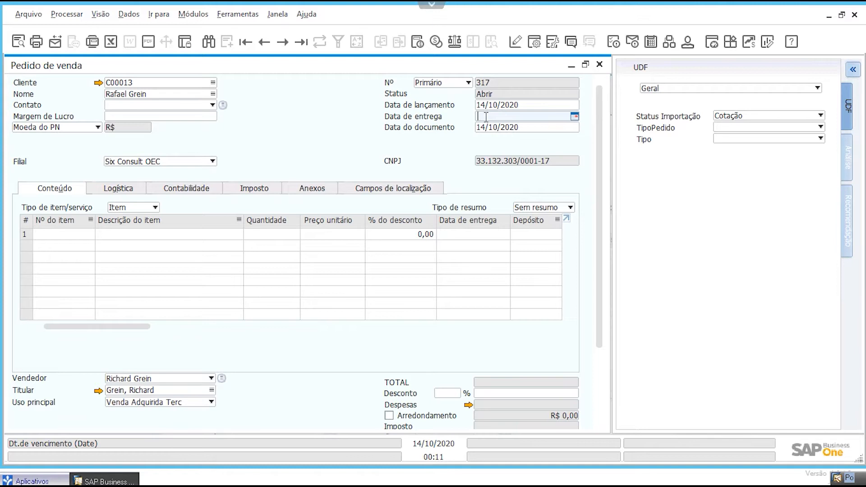
double_click(434, 118, "ctrl")
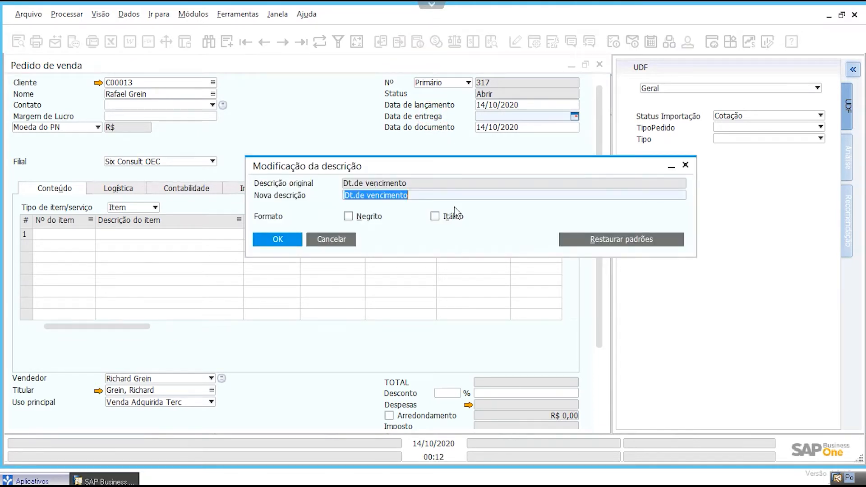
type("Data")
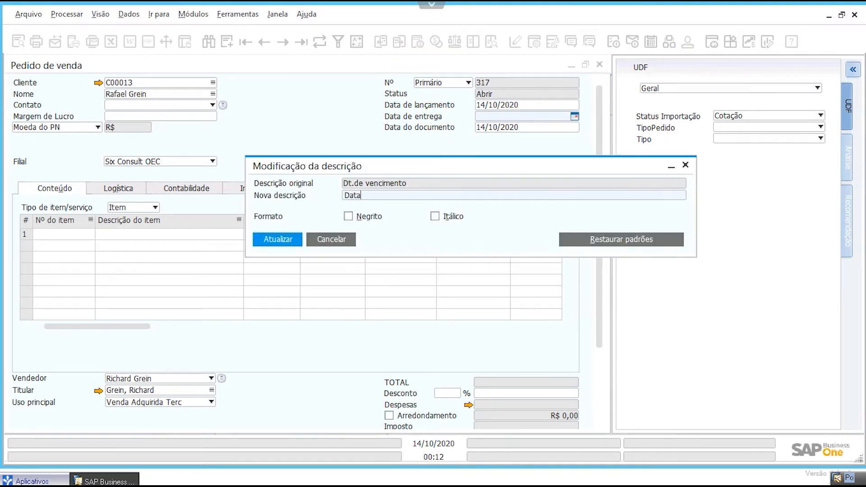
type(" Prest Serviço")
left_click(348, 216)
left_click(286, 240)
left_click(285, 241)
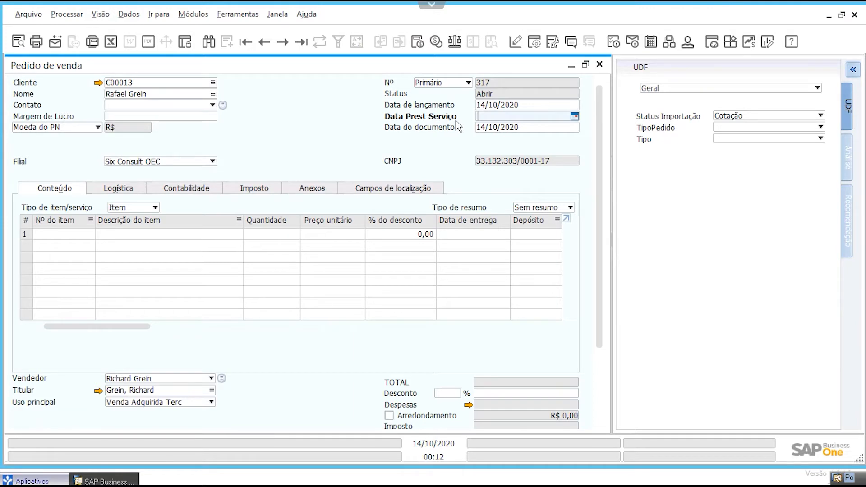
Step: Set the Data Prest Serviço date to 14/10/2020 and hide the user-defined fields pane
type("d")
key("Tab")
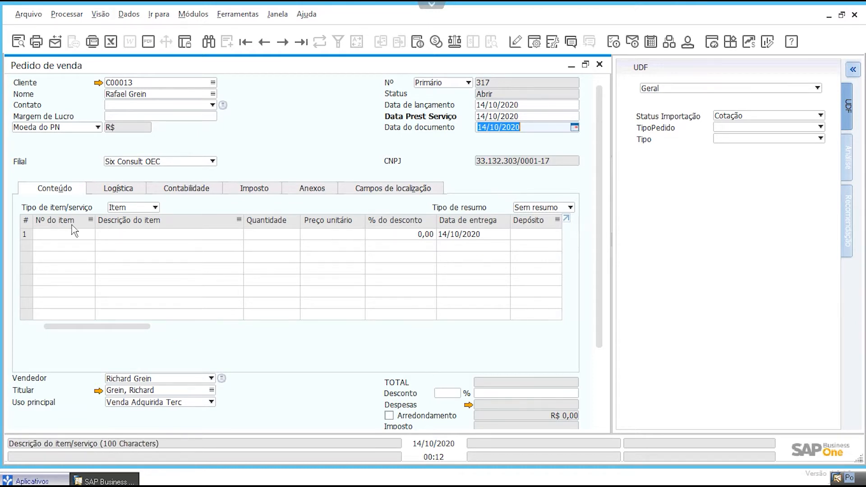
key("ctrl+shift+u")
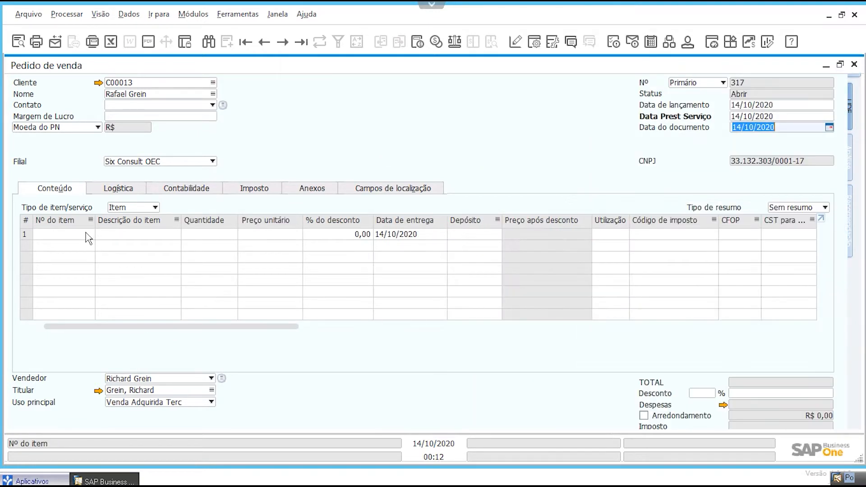
Step: Search the items for "lava" and add LC0004, LAVAGEM SIMPLES (CARRO GRANDE), to the order's first line
left_click(66, 235)
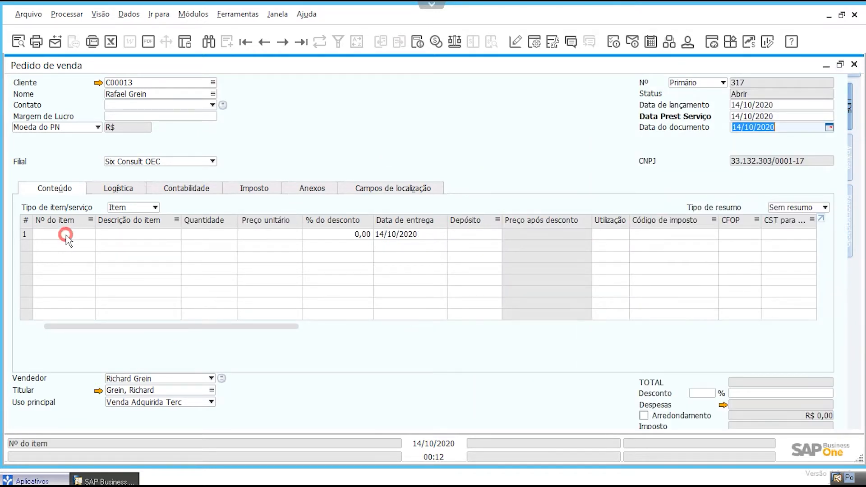
left_click(117, 234)
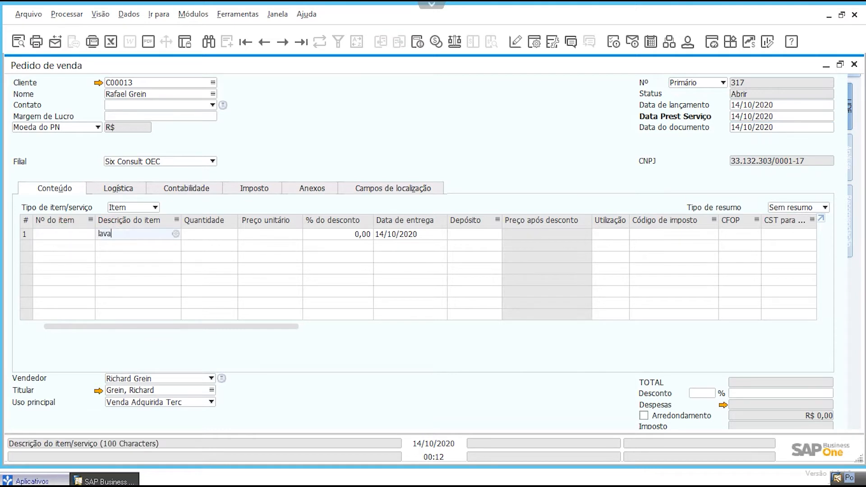
key("Tab")
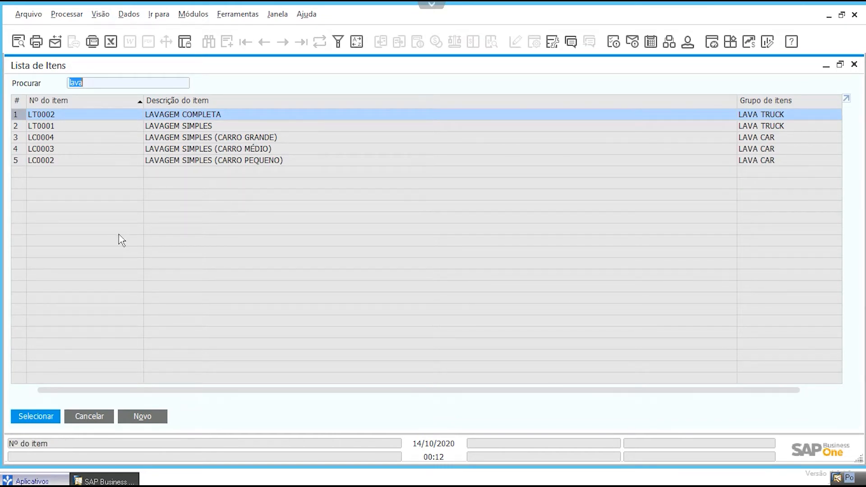
left_click(207, 135)
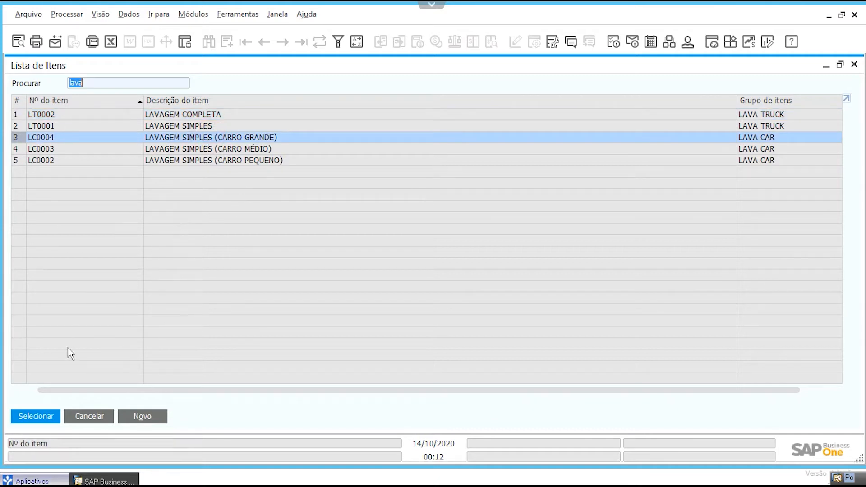
left_click(28, 417)
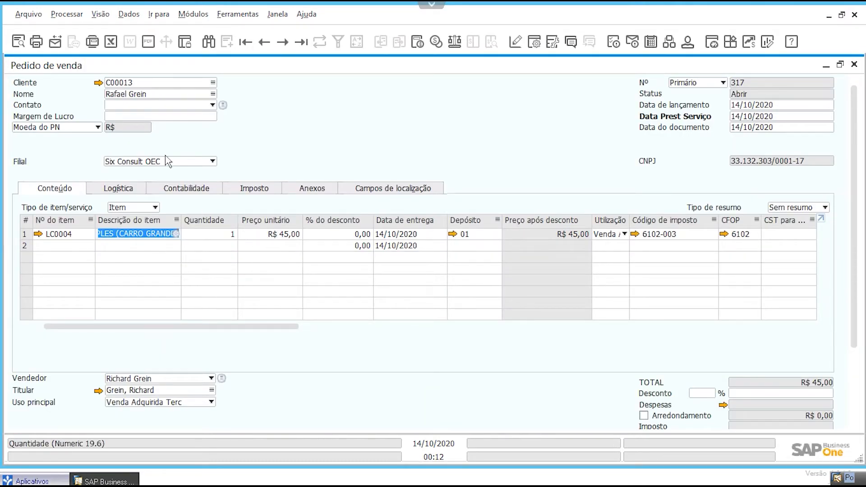
Step: Check the unit price and discount of the LC0004 line and the order's totals
left_click(251, 233)
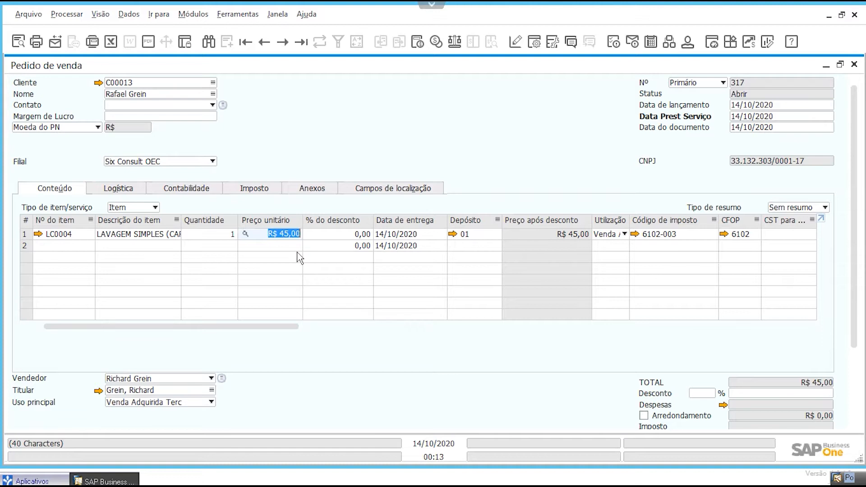
left_click(319, 235)
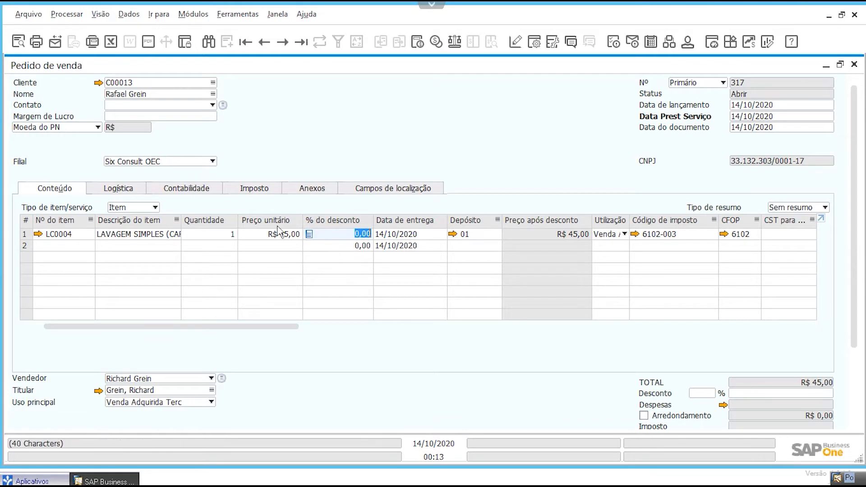
scroll(386, 135, "down", 3)
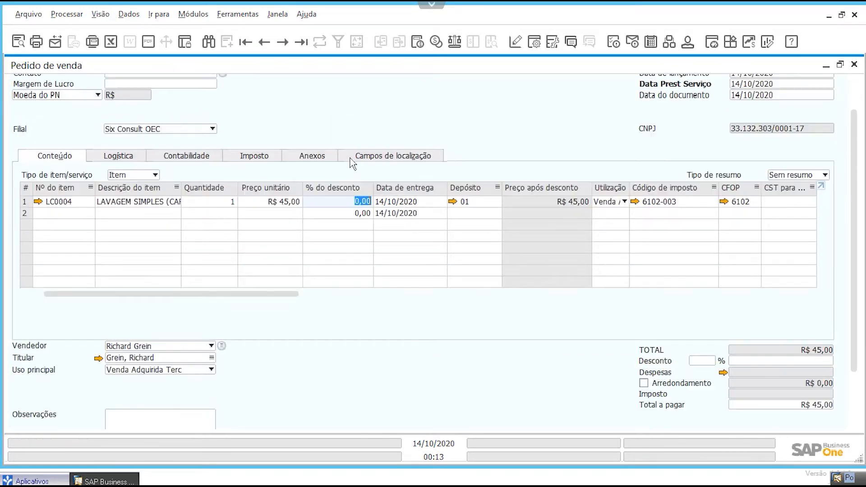
scroll(185, 120, "up", 3)
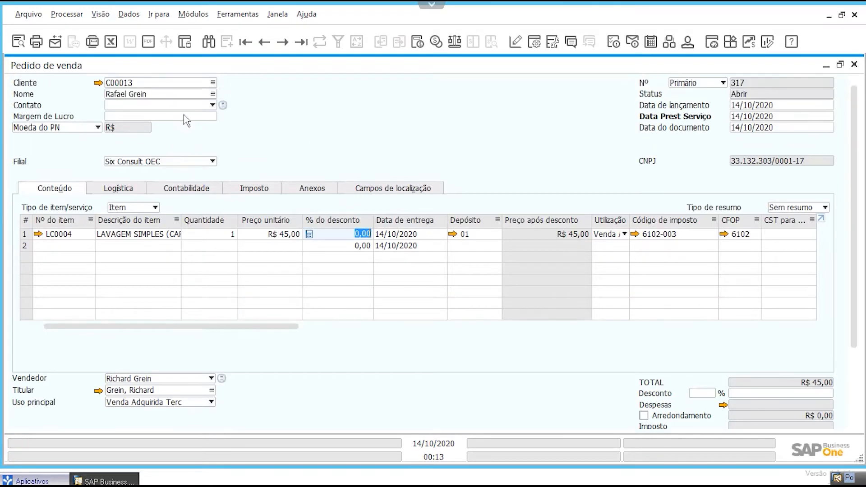
Step: Open the customer's master record from the sales order to check the open balances, and close it
left_click(100, 82)
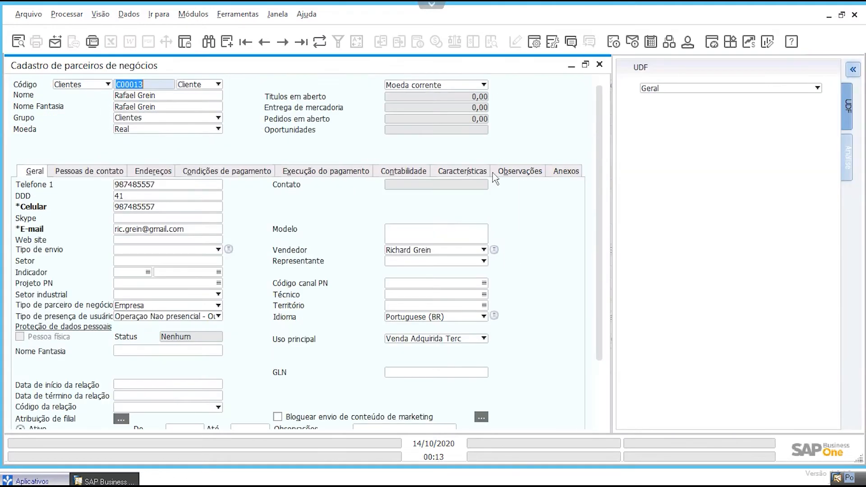
left_click(442, 98)
left_click(600, 65)
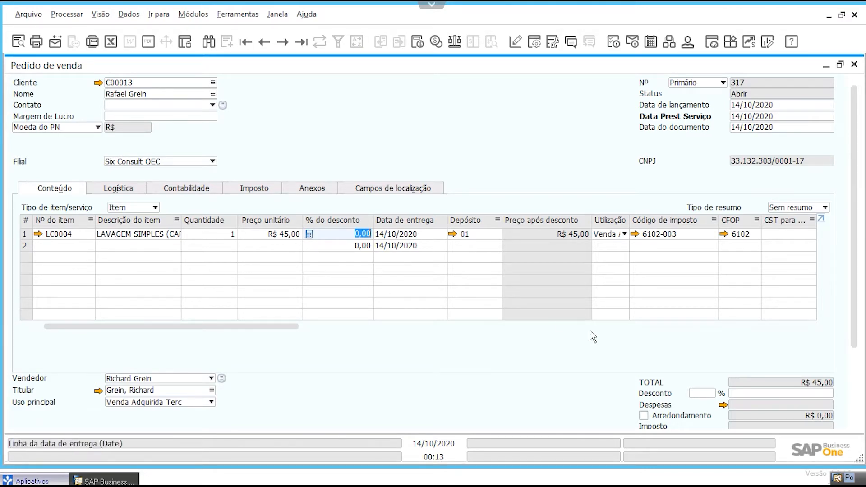
Step: Add the sales order and reopen it as the last saved record
scroll(472, 344, "down", 1)
scroll(387, 397, "down", 1)
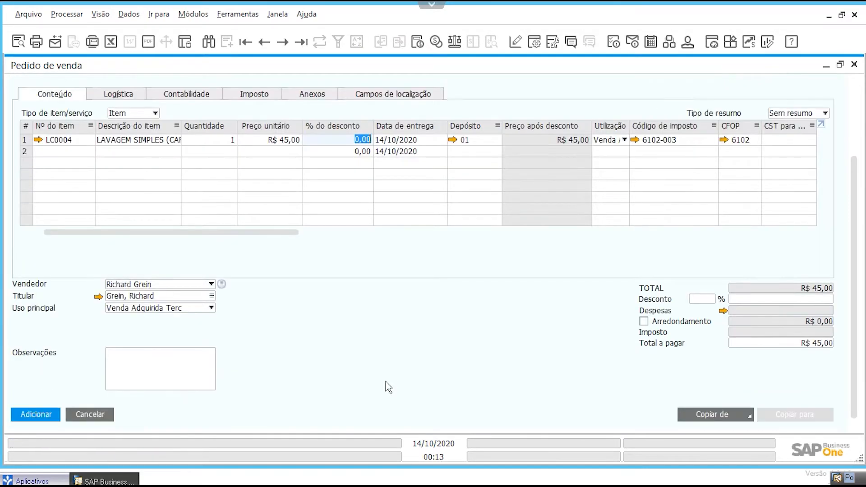
left_click(41, 413)
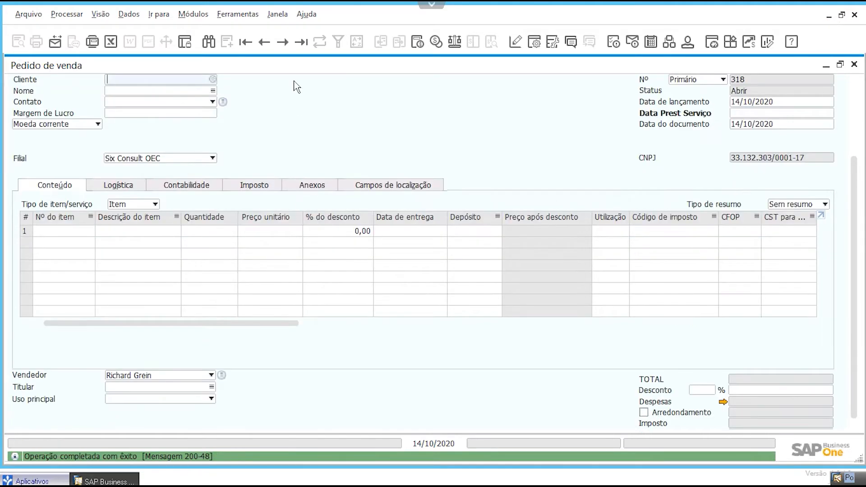
left_click(301, 42)
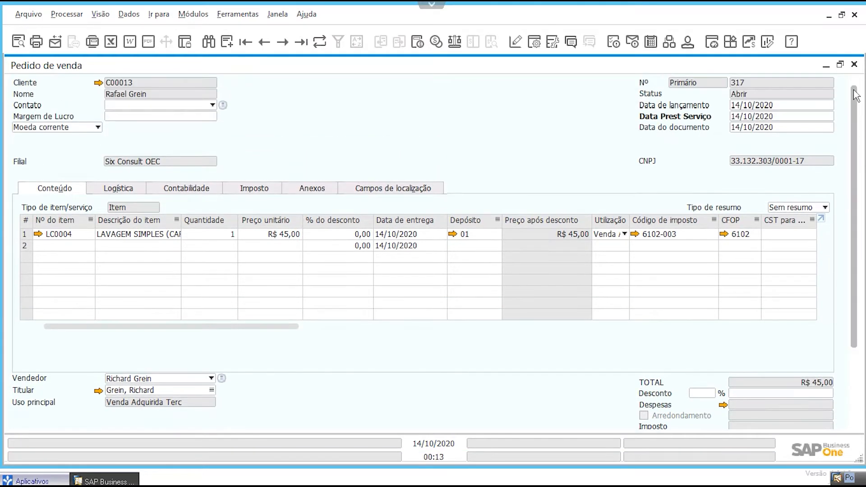
Step: Open the customer's record from the saved order, examine the open orders detail, and return to the order
left_click(98, 82)
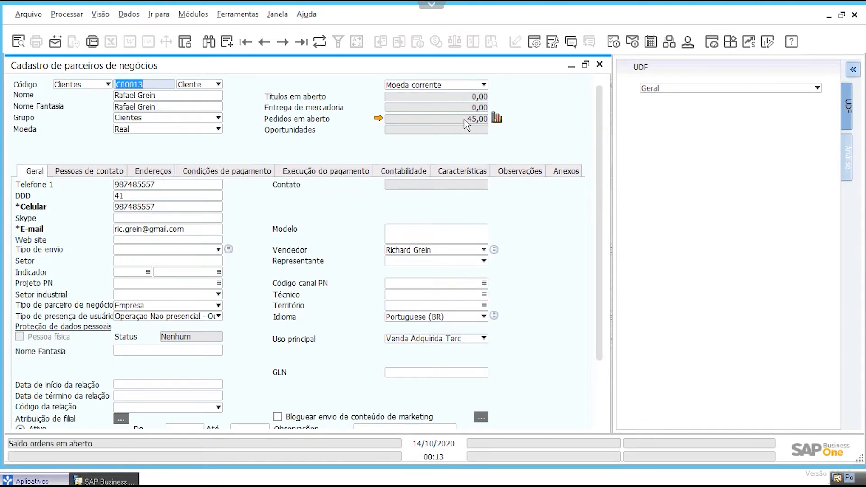
left_click(379, 119)
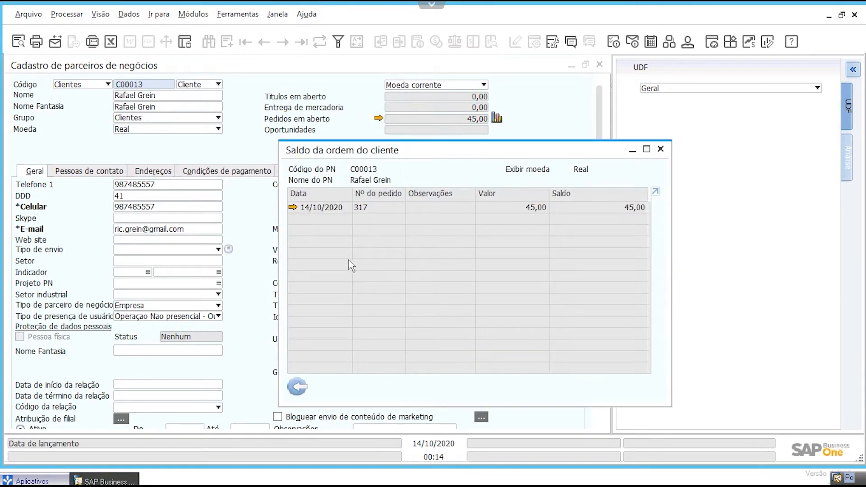
left_click(298, 387)
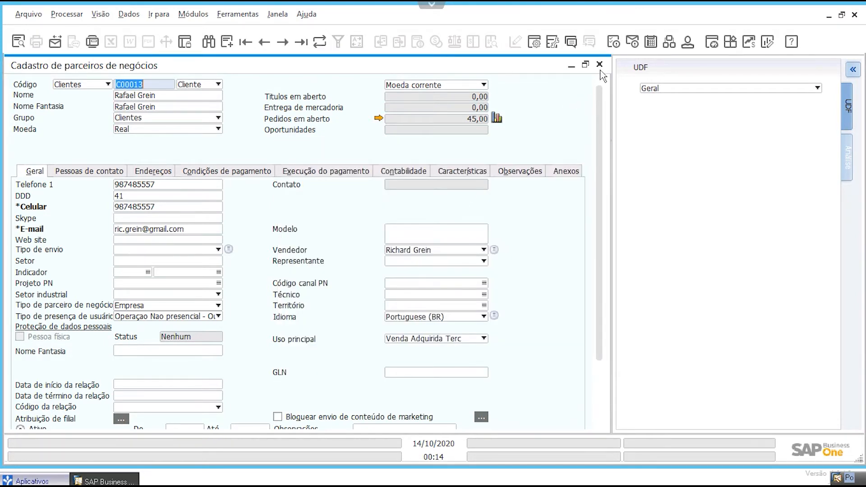
left_click(600, 64)
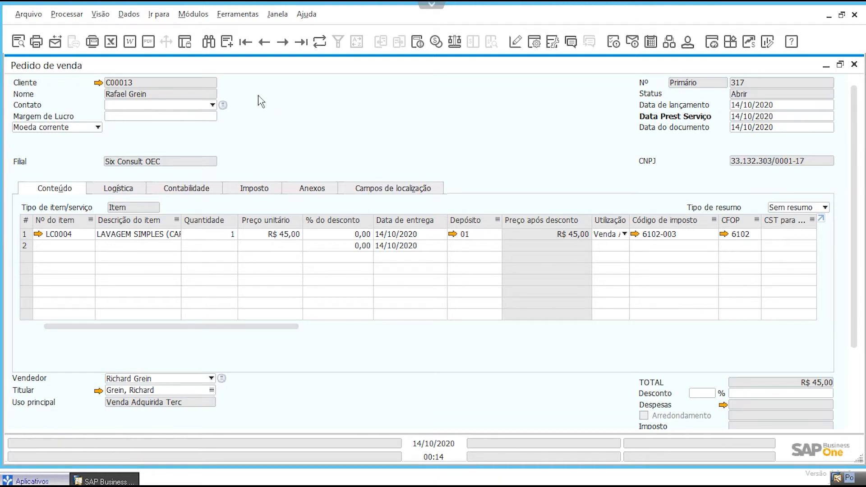
Step: Restore the sales order window to its smaller size and find the order by the customer's name
double_click(422, 65)
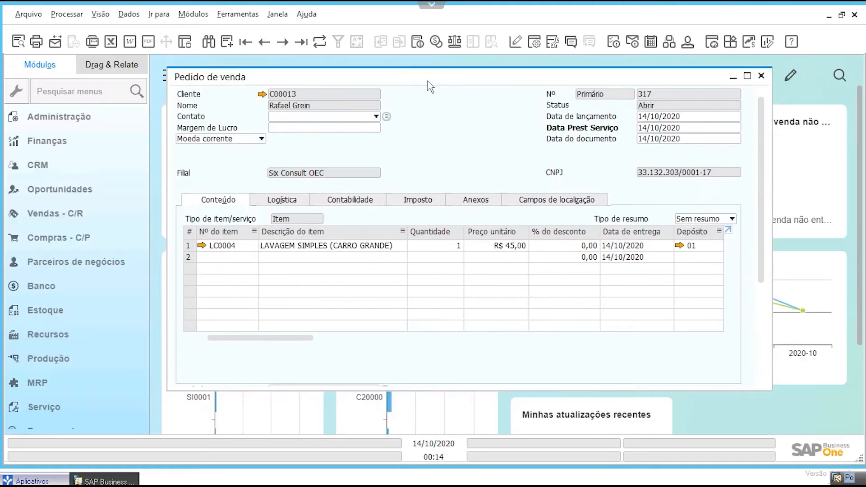
left_click(211, 45)
left_click(295, 104)
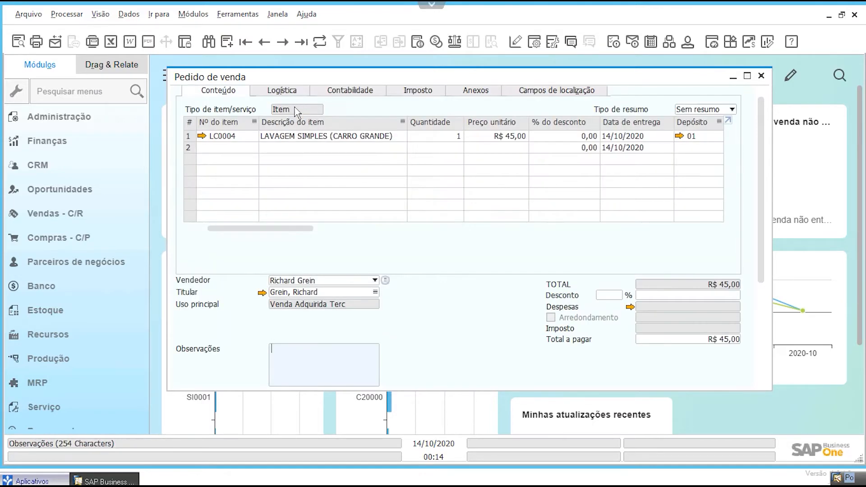
Step: Search the sales orders for the name "maxi" with status Abrir
left_click_drag(758, 166, 765, 111)
left_click(208, 42)
left_click(287, 106)
type("maxi")
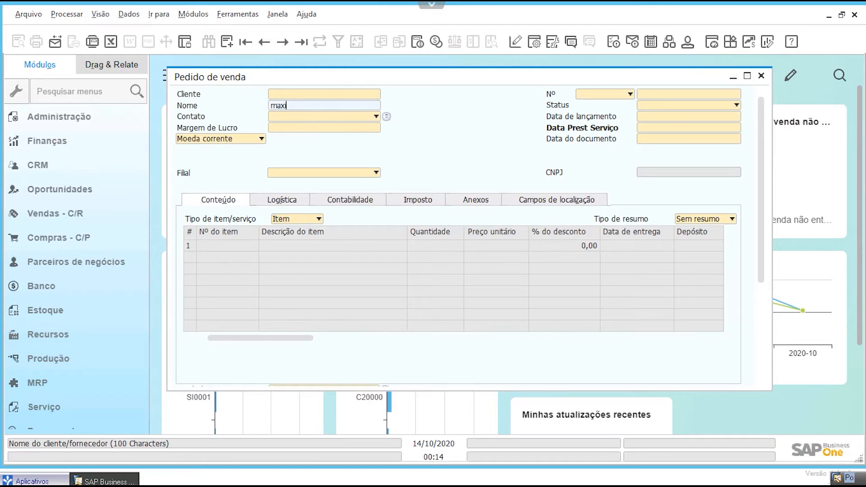
left_click(645, 105)
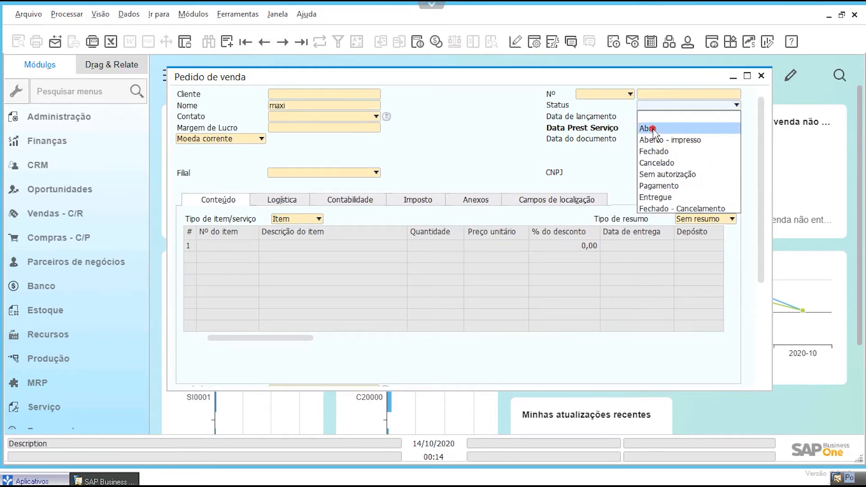
left_click(652, 128)
left_click(650, 93)
key("Return")
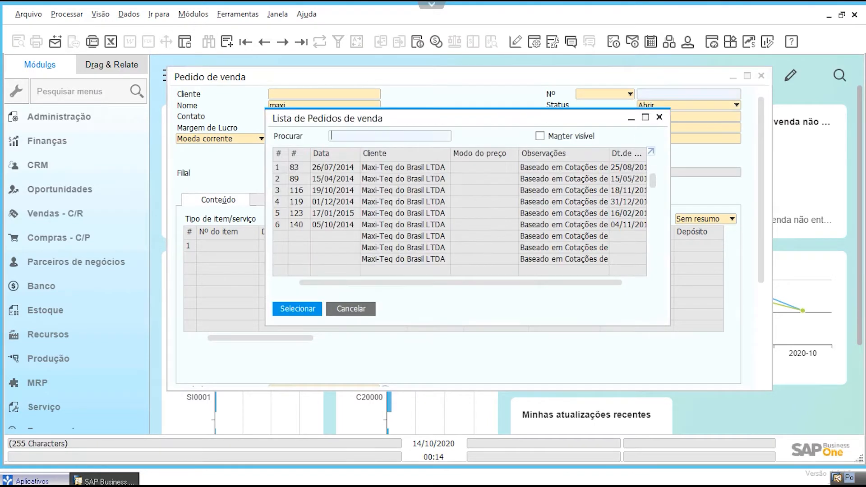
Step: Open the Maxi-Teq do Brasil LTDA sales order dated 20/11/2019 from the results list
scroll(424, 208, "down", 8)
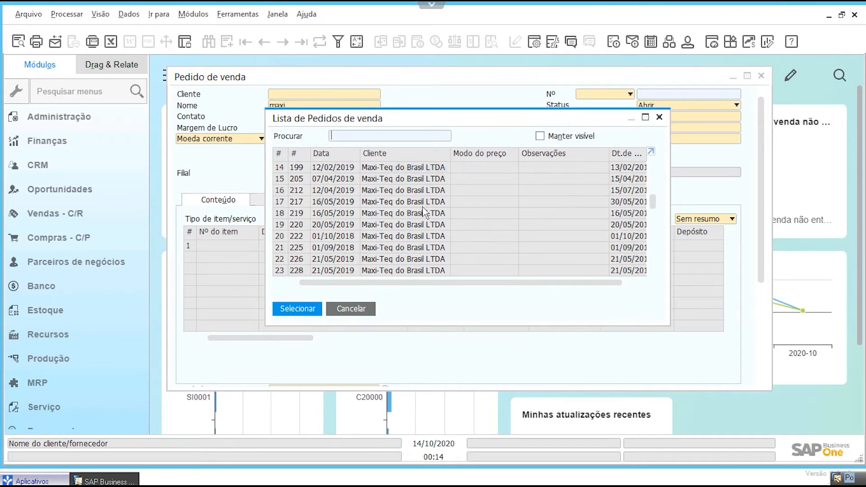
scroll(419, 225, "down", 5)
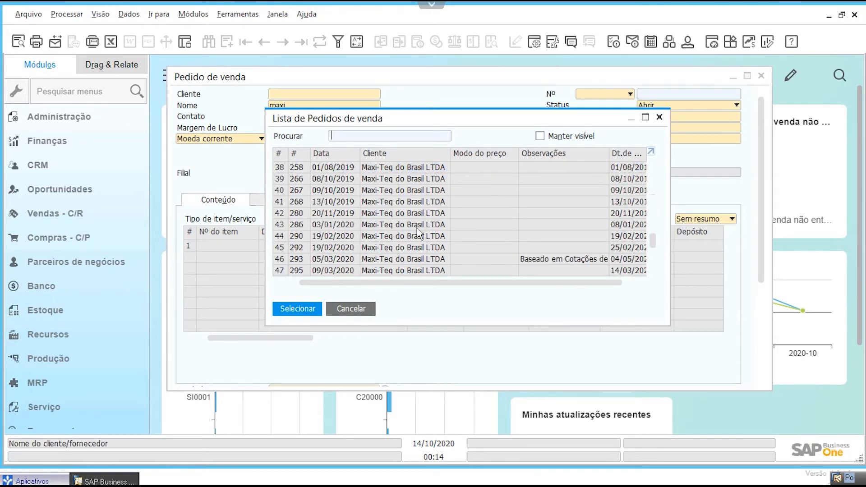
double_click(412, 213)
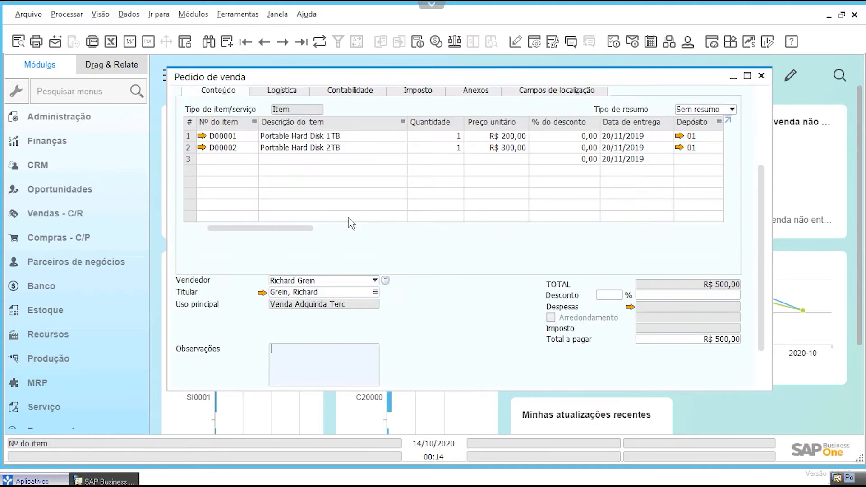
Step: Return to the last saved sales order and maximize its window
left_click(301, 42)
left_click(758, 202)
scroll(762, 147, "up", 3)
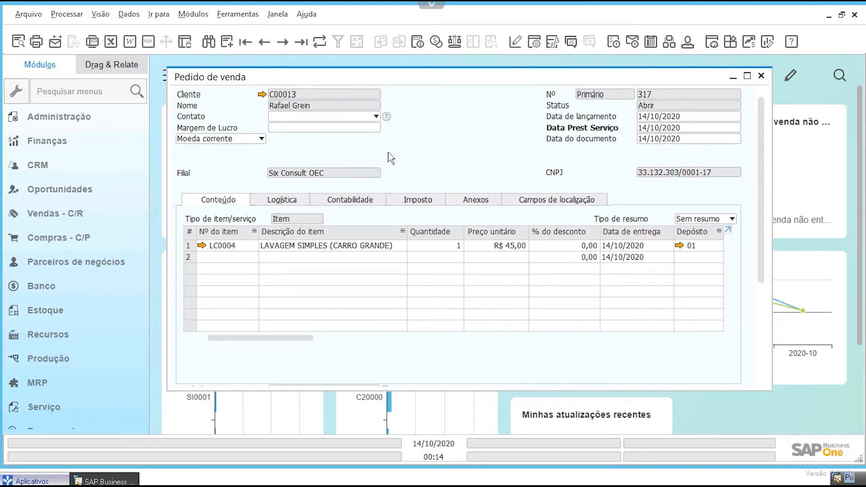
double_click(541, 77)
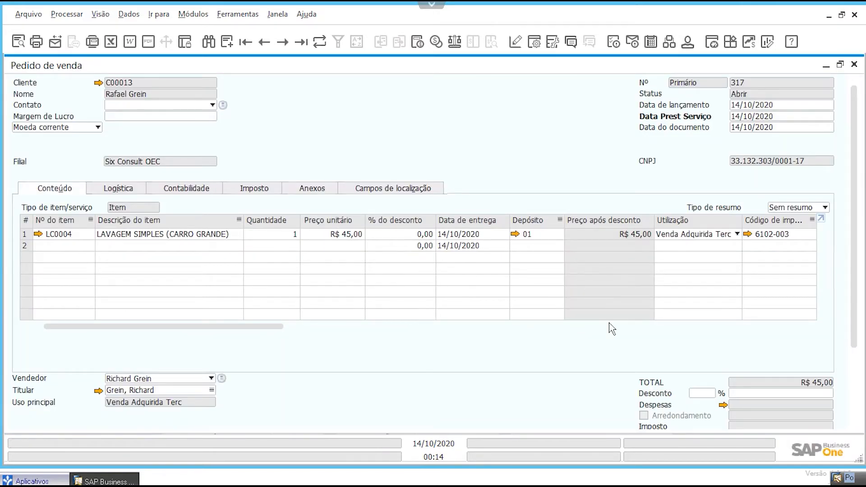
Step: Copy the sales order to a Nota Fiscal de Saída, review the copied lines and totals, and cancel the invoice
scroll(857, 397, "down", 3)
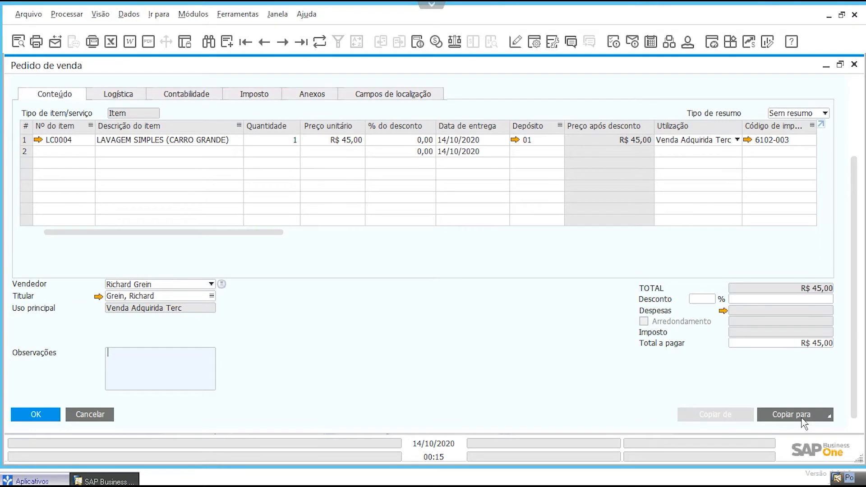
left_click(802, 419)
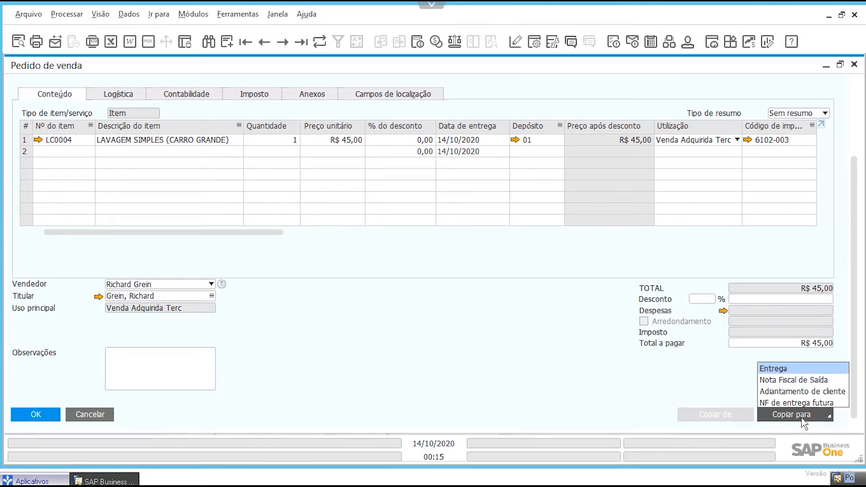
left_click(803, 381)
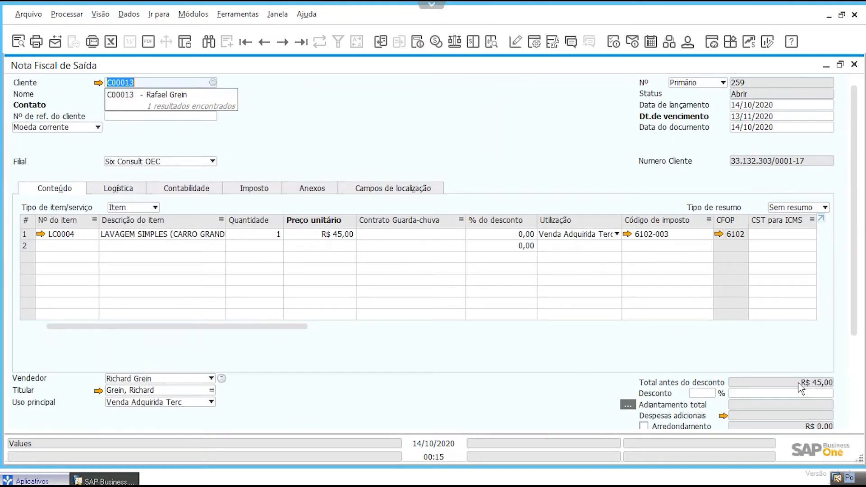
left_click(363, 326)
left_click_drag(423, 326, 88, 331)
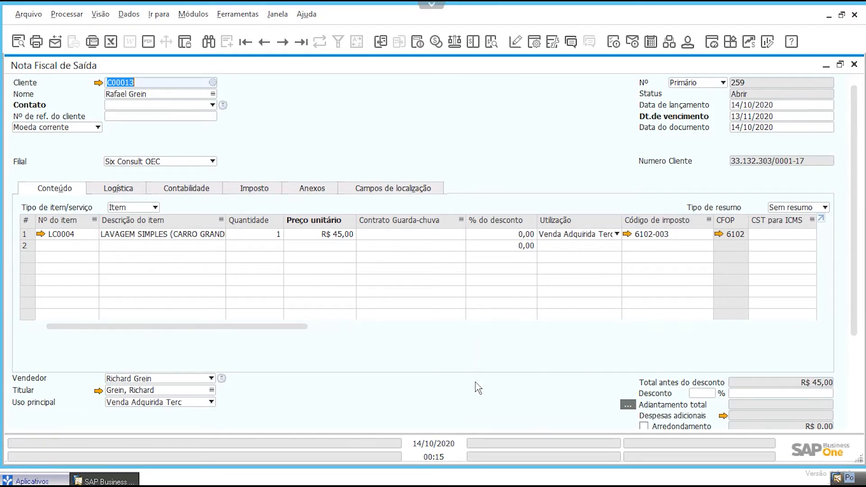
scroll(477, 387, "down", 3)
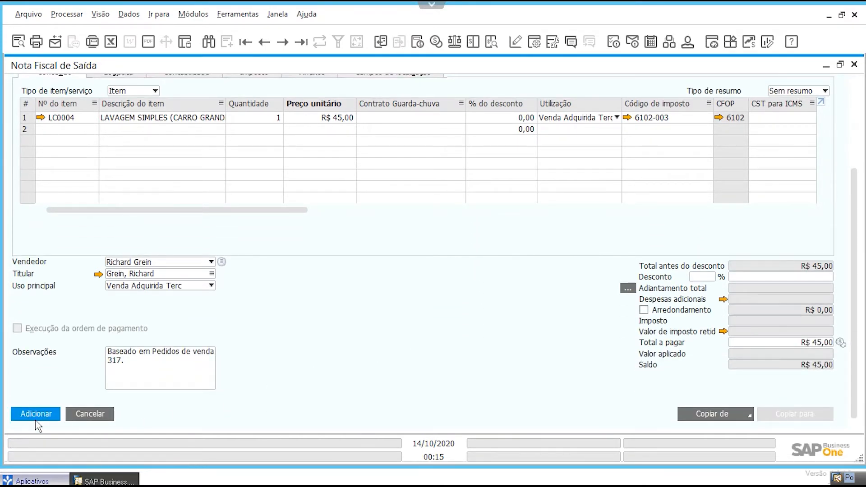
left_click(87, 415)
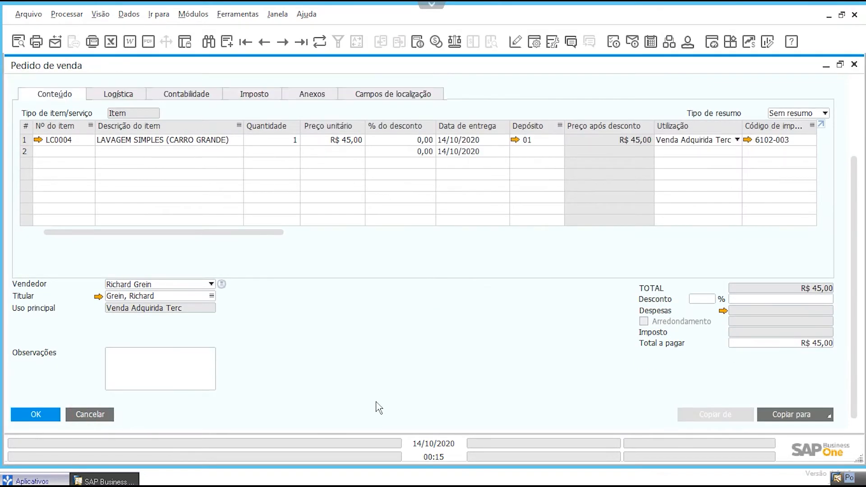
Step: Check the sales order, copy it to a Nota Fiscal de Saída again, and discard that invoice
scroll(425, 369, "up", 3)
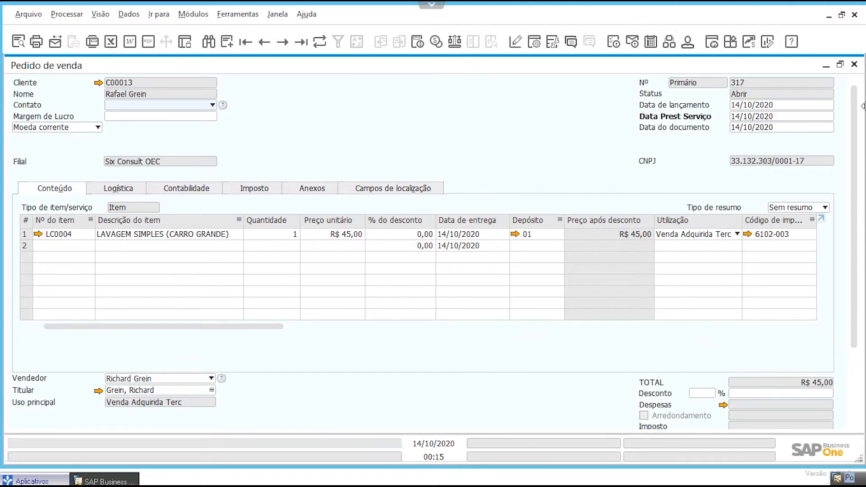
scroll(760, 332, "down", 3)
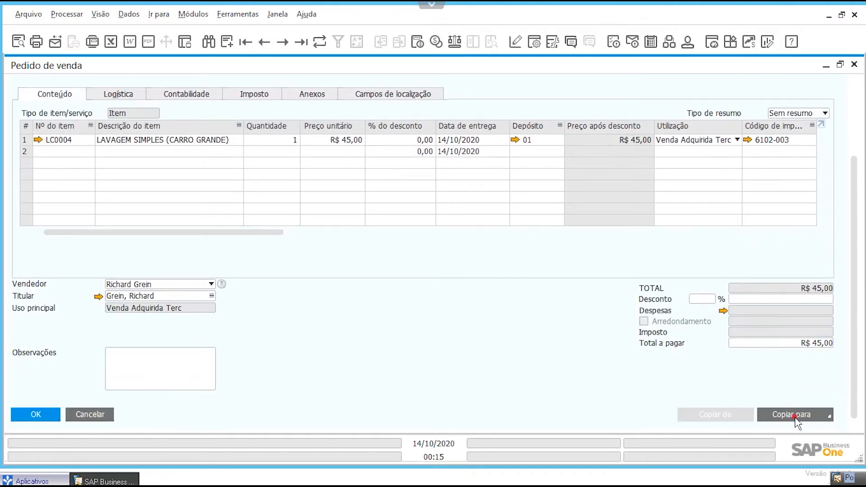
left_click(795, 421)
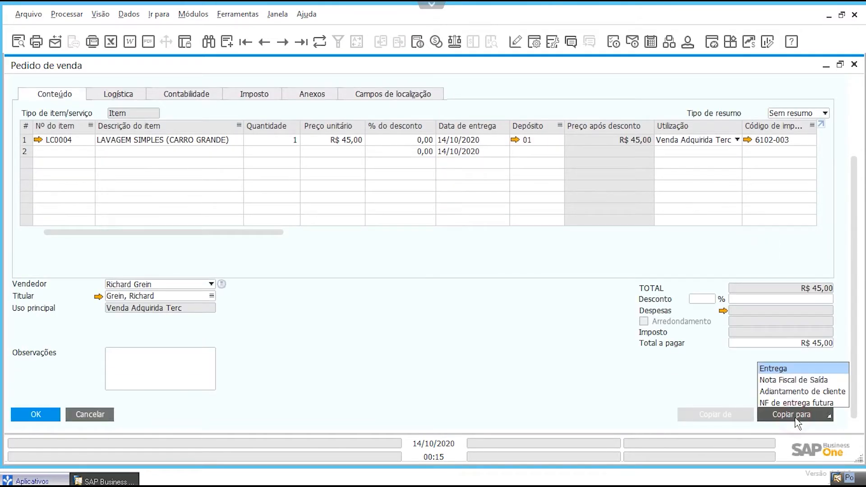
left_click(798, 381)
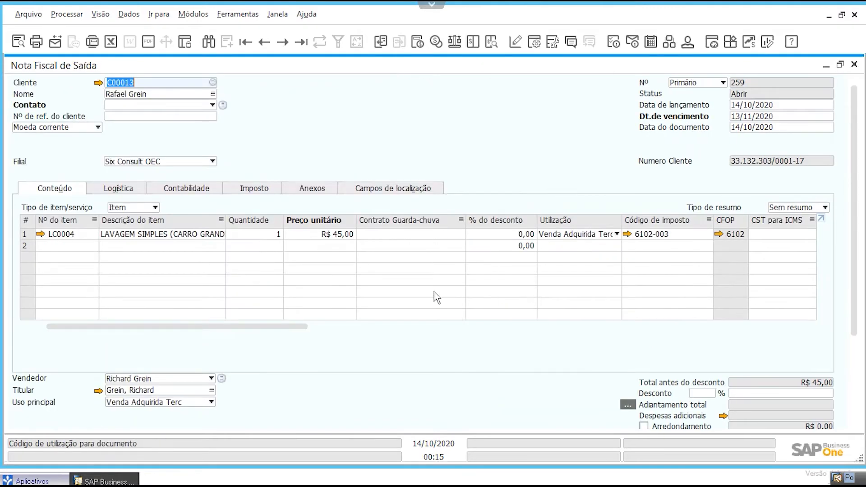
scroll(320, 382, "down", 5)
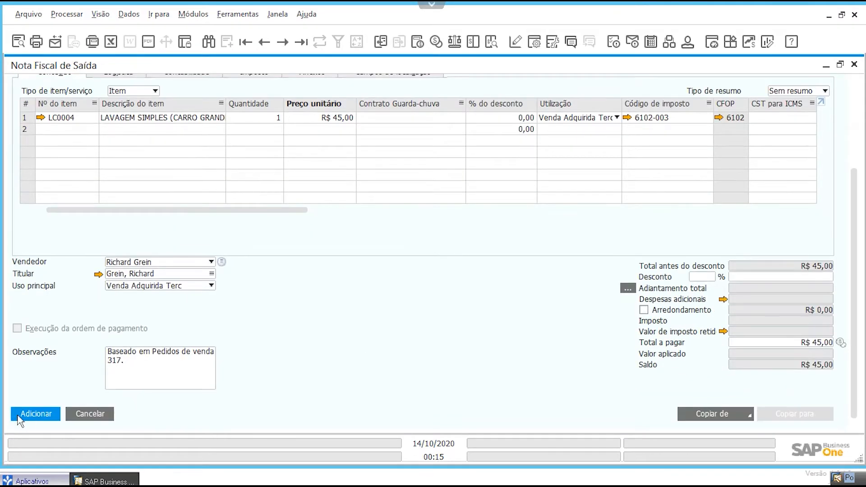
left_click(90, 413)
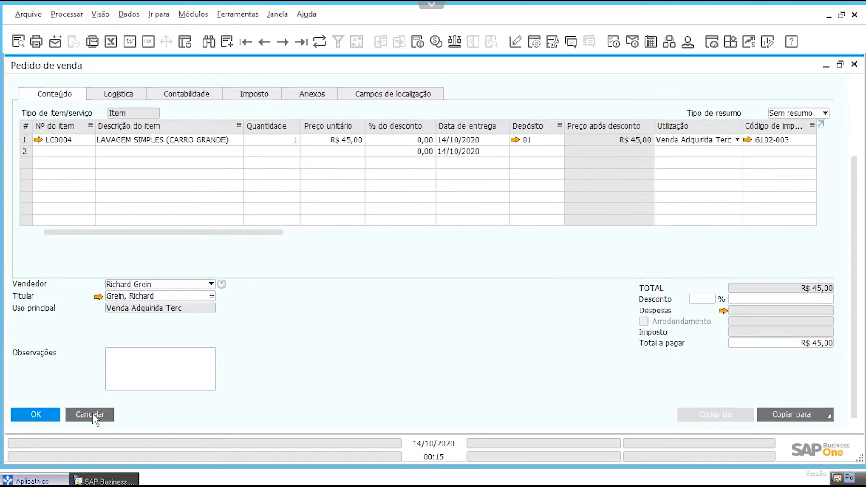
Step: Close the sales order and open a new Nota Fiscal de Saída by searching the modules for "saída"
left_click(90, 414)
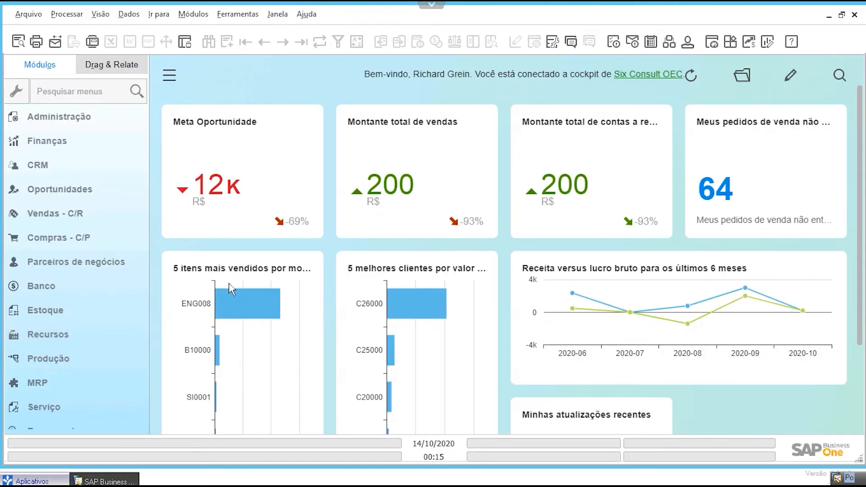
left_click(193, 14)
mouse_move(212, 86)
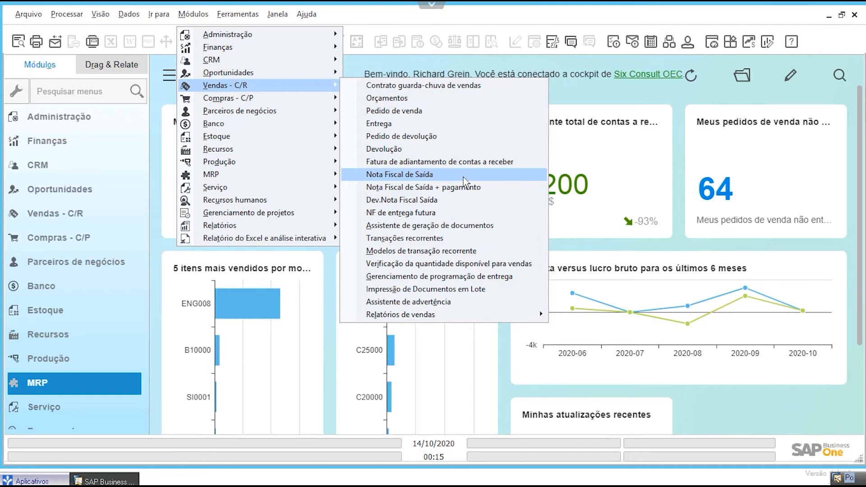
left_click(79, 91)
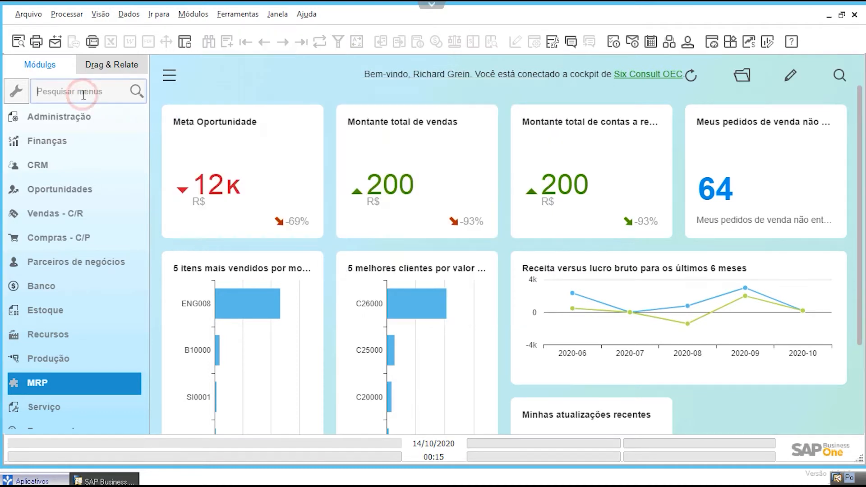
type("saída")
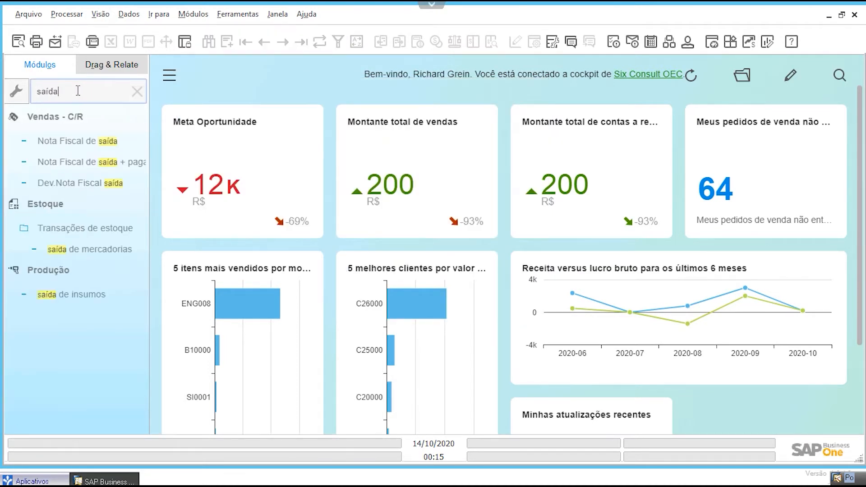
left_click(79, 142)
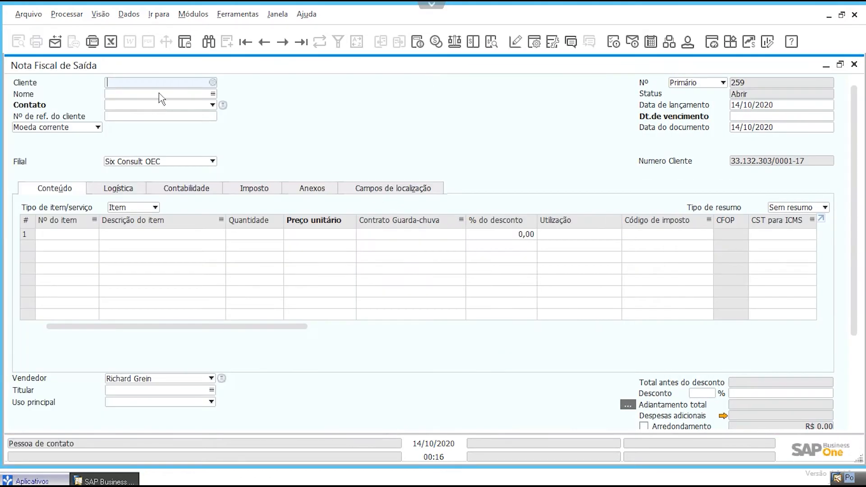
Step: Assign the customer to the invoice by entering the beginning of the customer's name
left_click(157, 93)
type("ra")
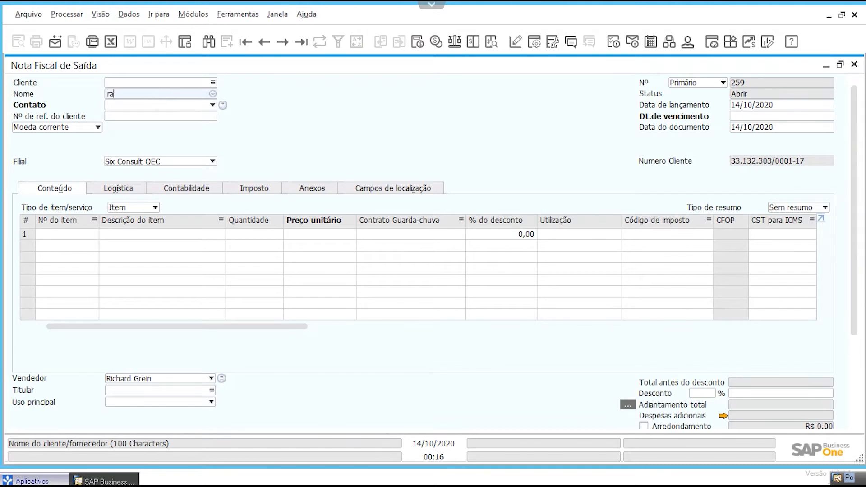
type("fa")
key("Tab")
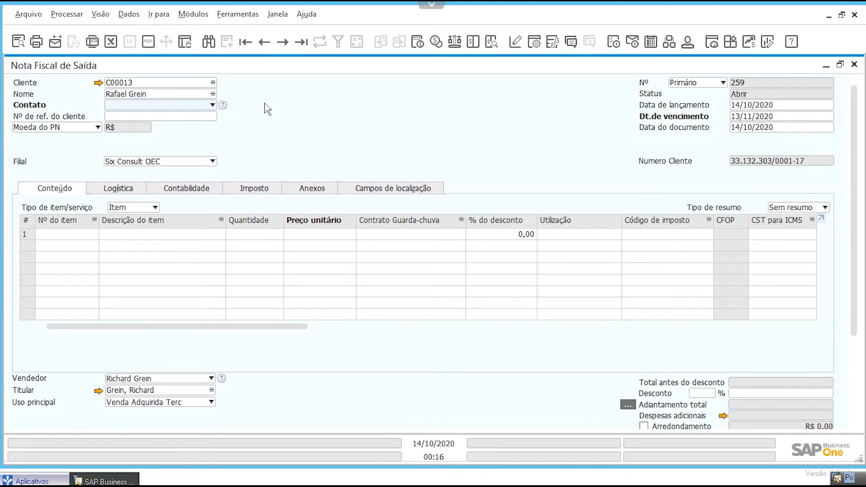
scroll(541, 239, "down", 3)
scroll(755, 402, "down", 3)
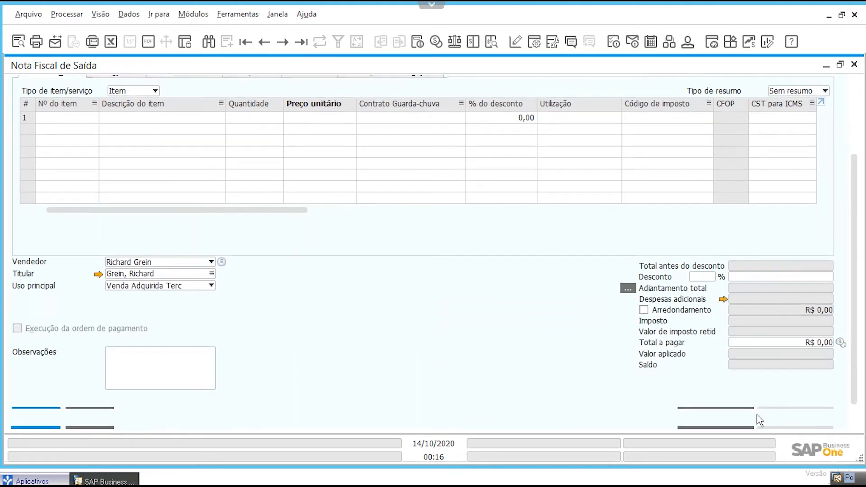
left_click(723, 413)
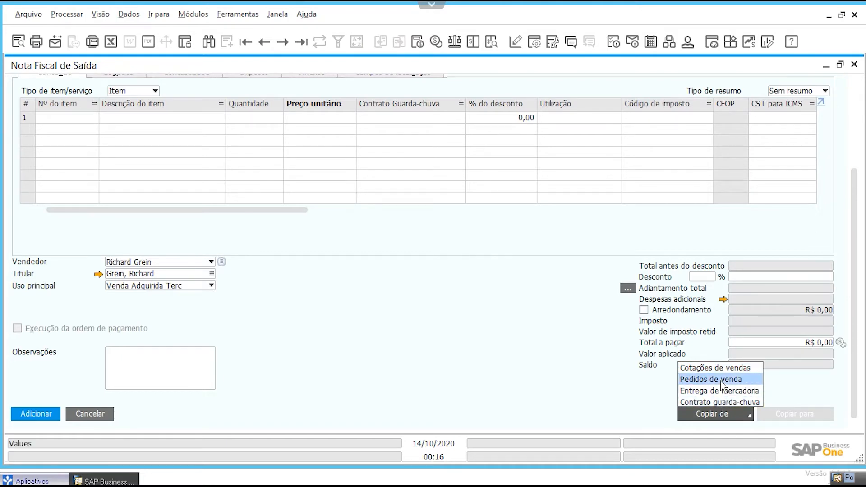
left_click(482, 338)
scroll(483, 339, "up", 5)
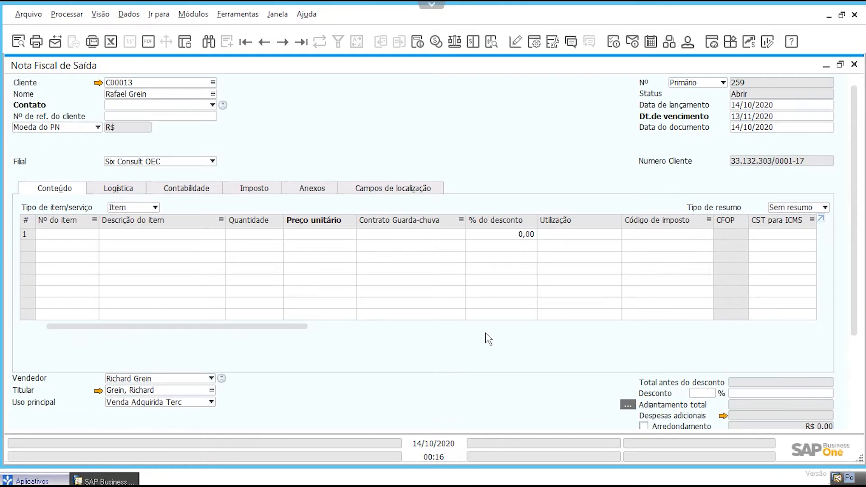
Step: Copy the customer's open sales order into the Nota Fiscal de Saída, choosing to copy all data with the current exchange rate
scroll(493, 345, "down", 5)
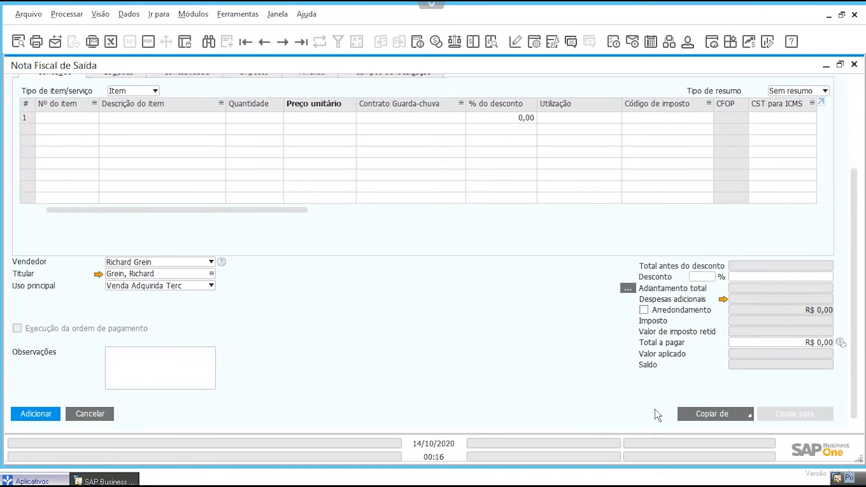
left_click(703, 413)
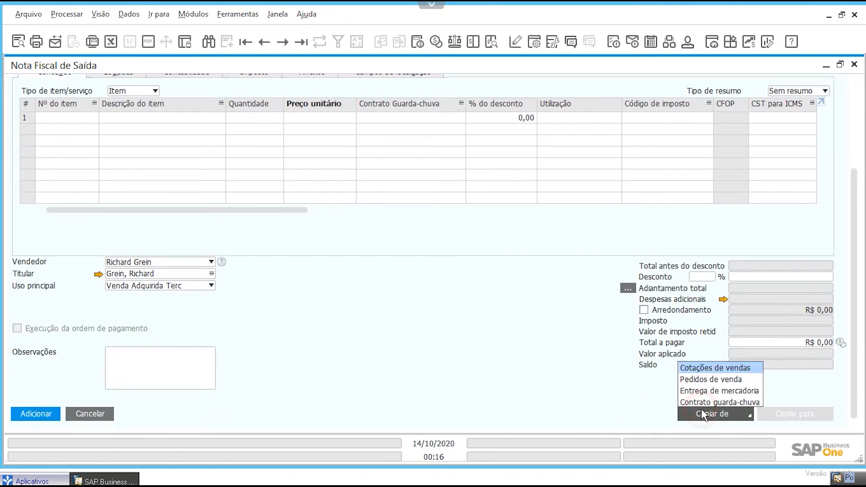
left_click(708, 380)
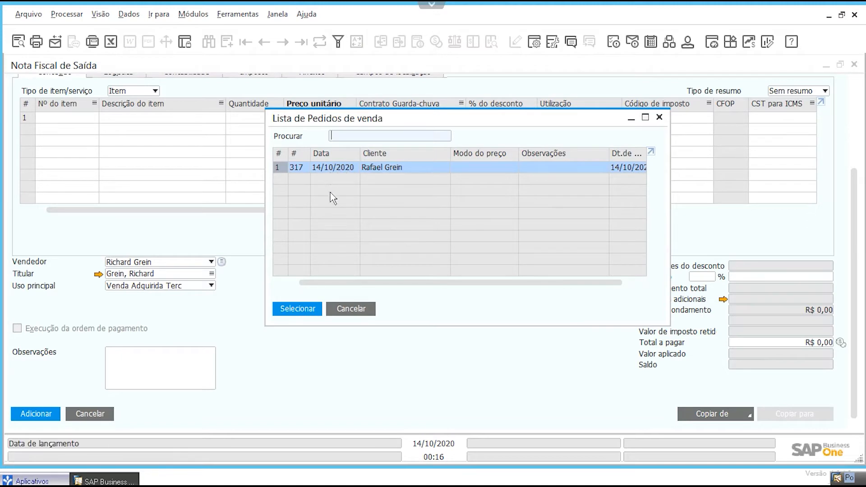
left_click(299, 310)
left_click(419, 333)
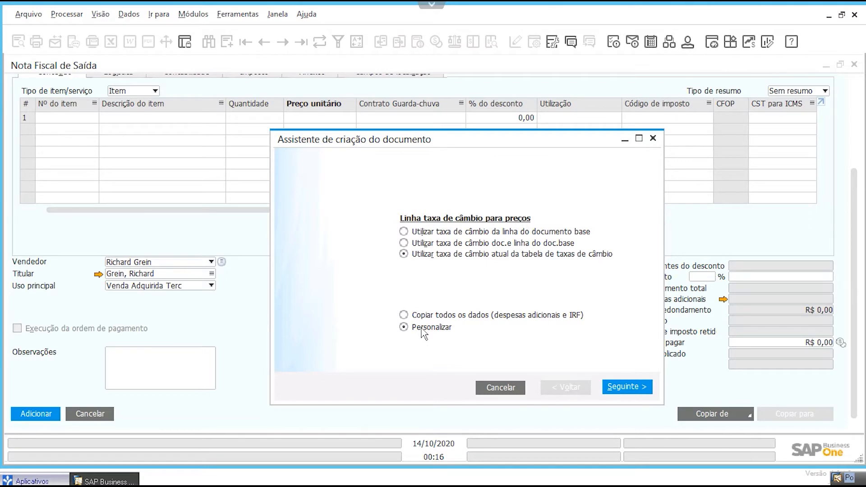
left_click(426, 316)
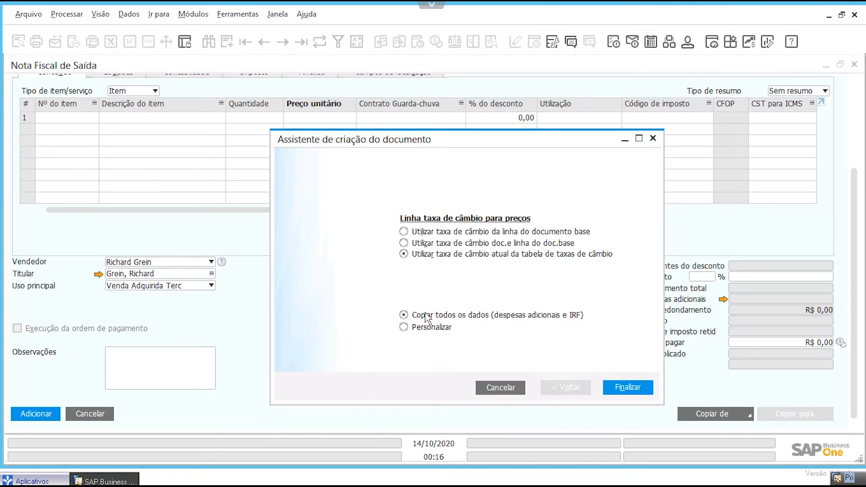
left_click(628, 385)
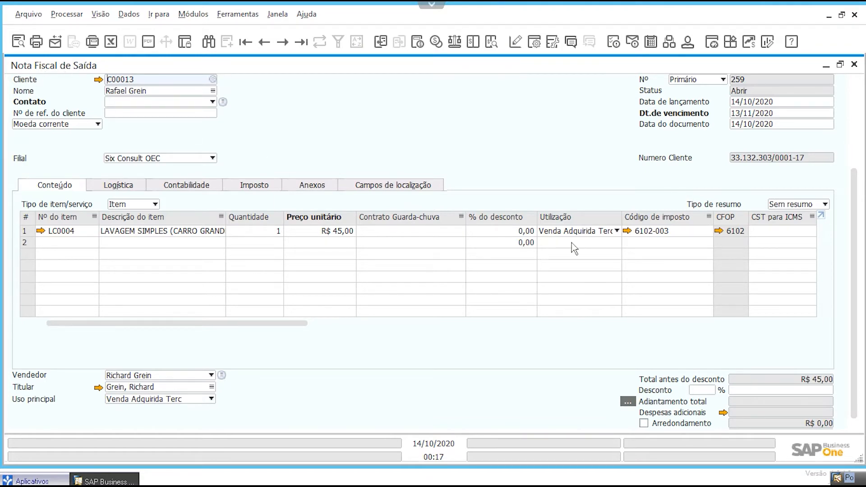
Step: Review the copied invoice's line and totals, and cancel the invoice without adding it
scroll(805, 413, "down", 3)
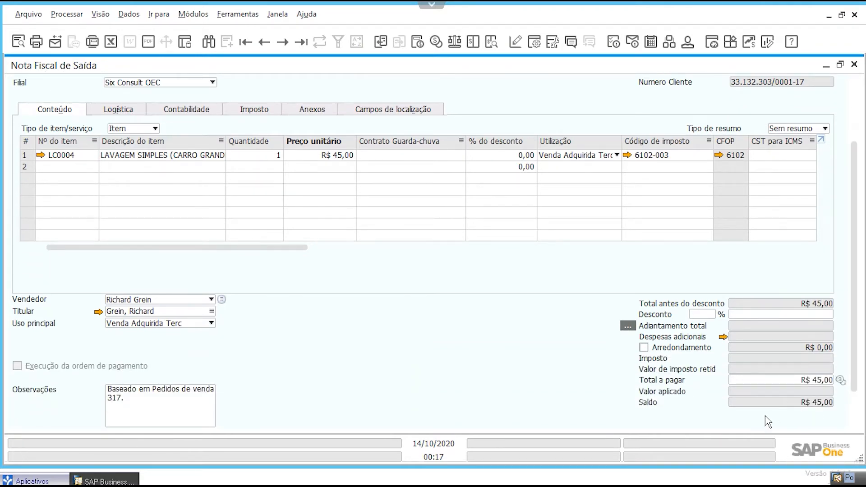
scroll(768, 423, "down", 1)
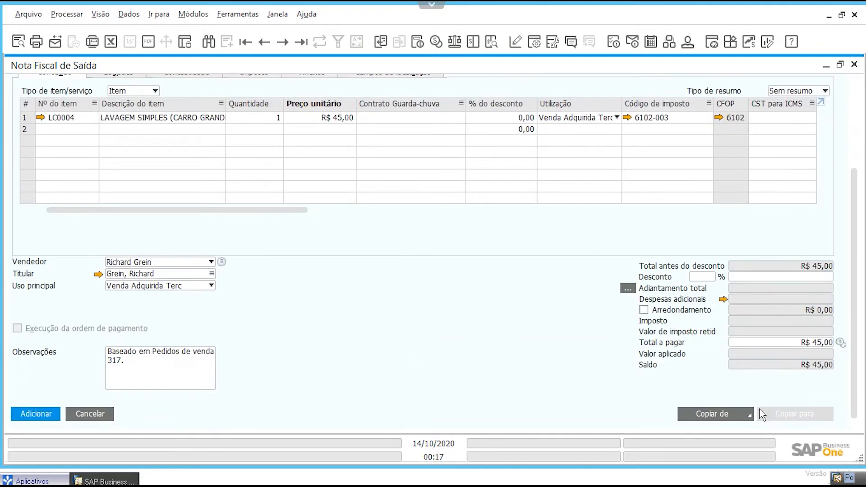
left_click(107, 413)
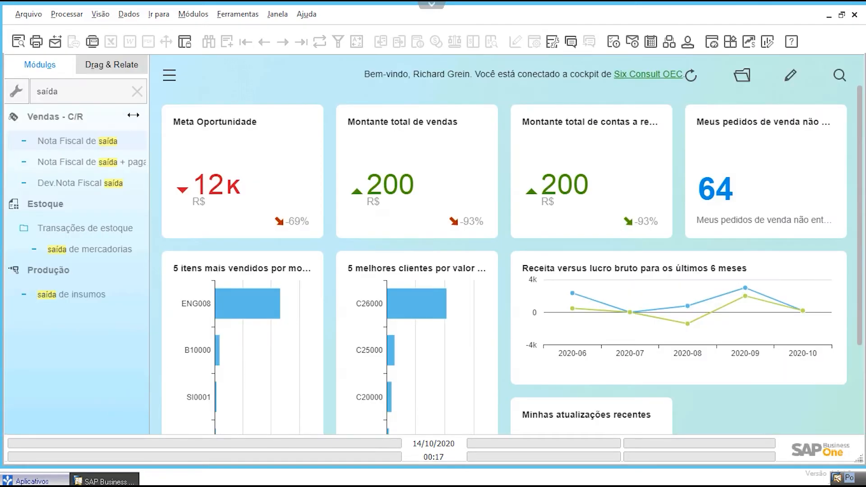
Step: Clear the module search, open the sales Assistente de geração de documentos, and enlarge its window until the navigation controls show
left_click(136, 91)
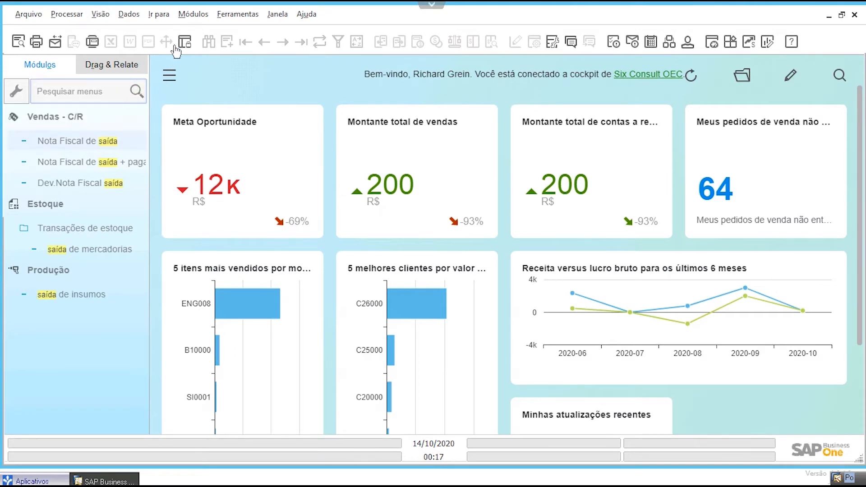
left_click(193, 14)
mouse_move(212, 85)
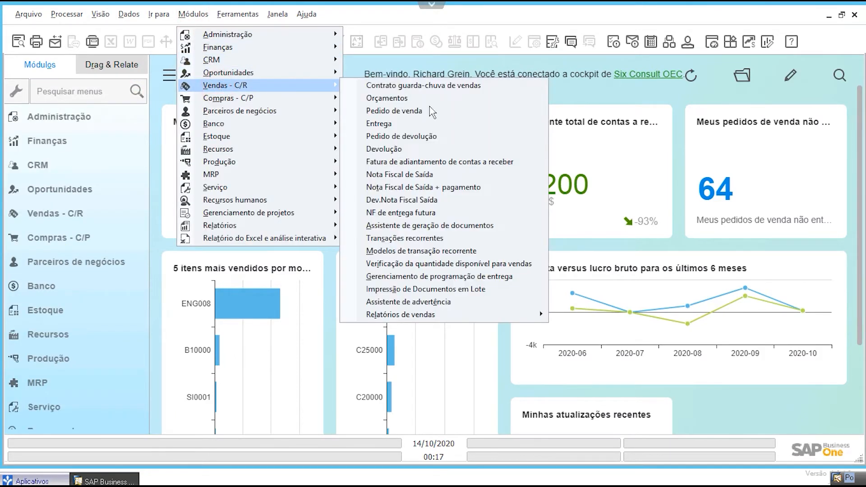
left_click(472, 234)
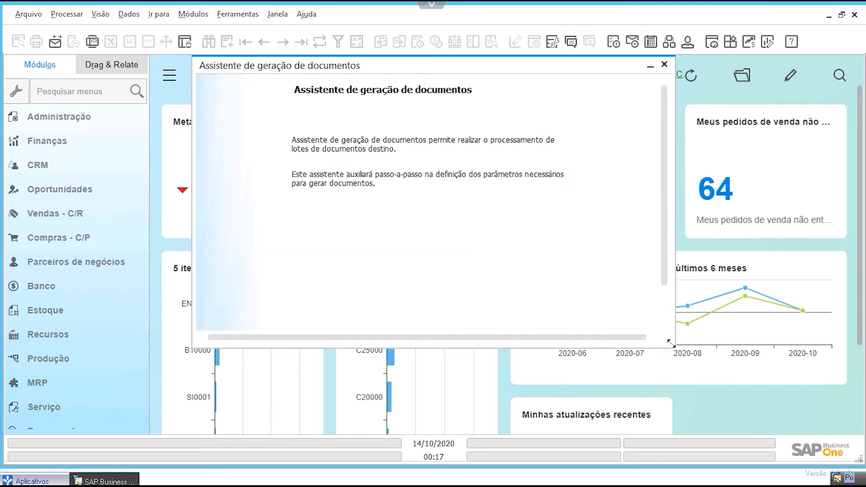
left_click_drag(671, 344, 729, 393)
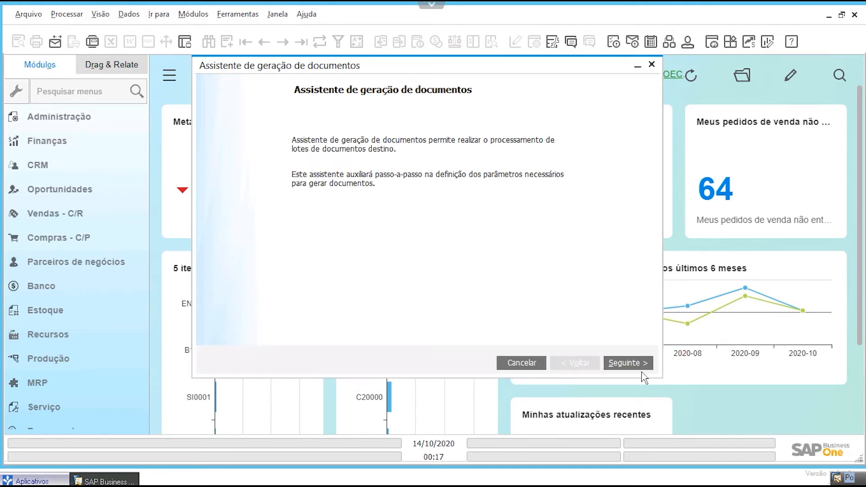
left_click_drag(387, 68, 392, 84)
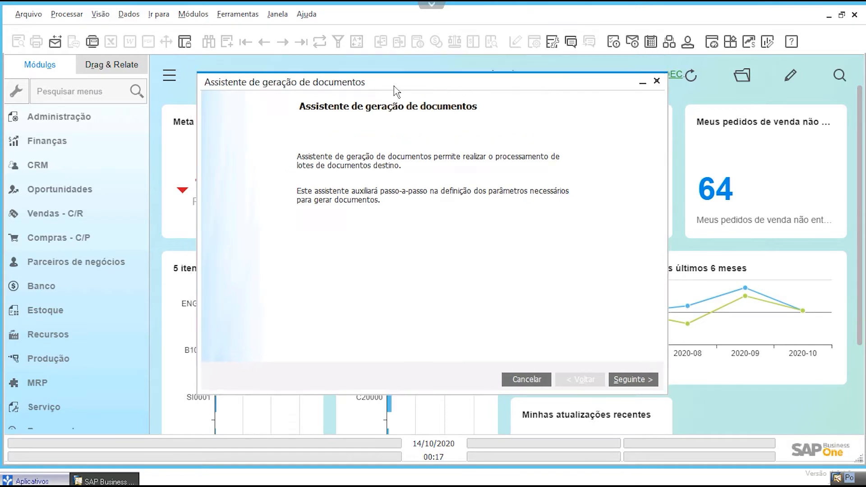
Step: Create a new parameter group in the wizard with NOTA FISCAL SERVIÇO as both its name and description
left_click(627, 380)
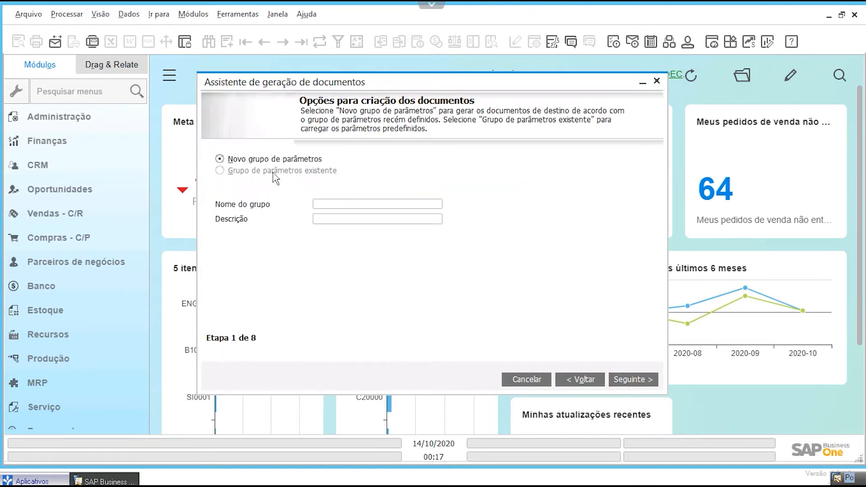
left_click(319, 203)
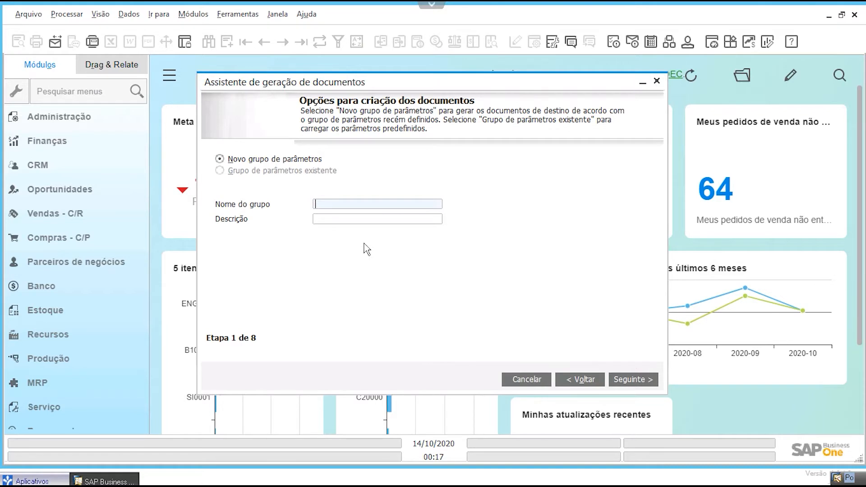
type("NOTA FISCAL SERVIÇO")
key("ctrl+a")
key("ctrl+c")
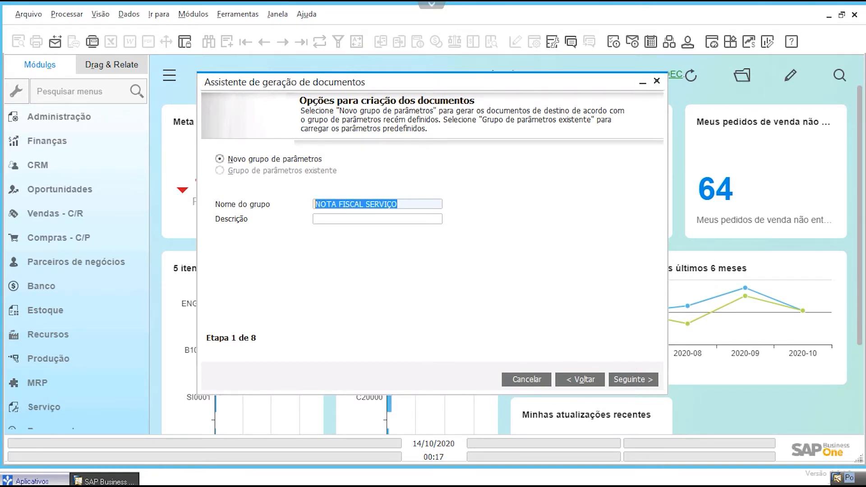
key("Tab")
key("ctrl+v")
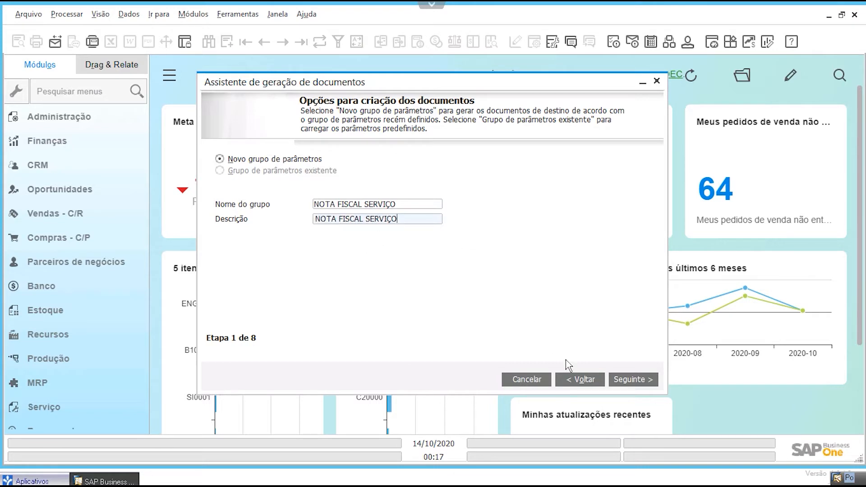
left_click(623, 382)
Step: Set the target document to Nota Fiscal de Saída for branch Six Consult OEC, keeping 14/10/2020 as posting and document dates
left_click(360, 160)
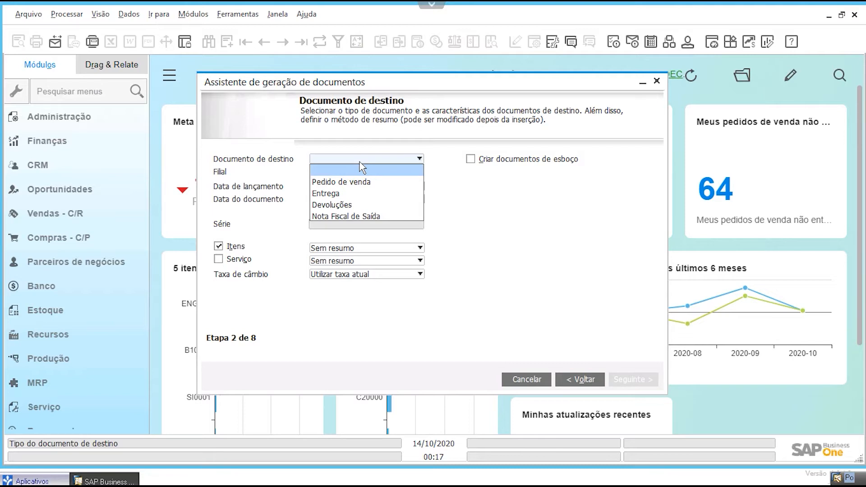
left_click(355, 216)
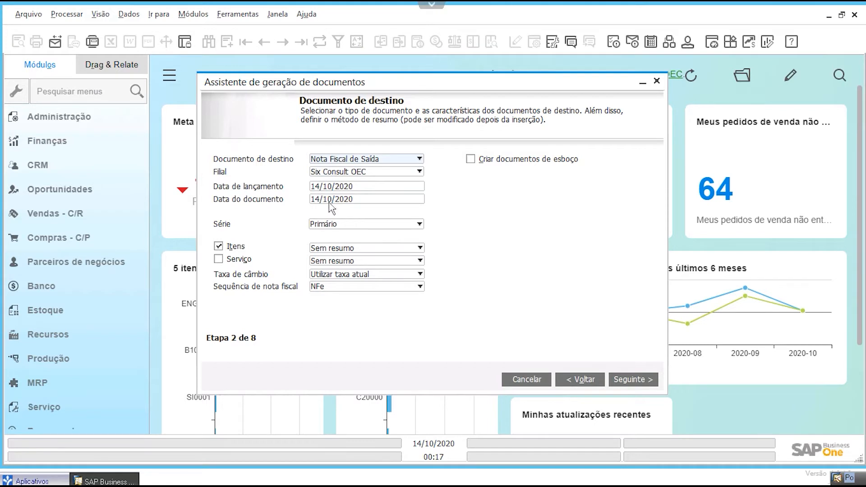
left_click(328, 172)
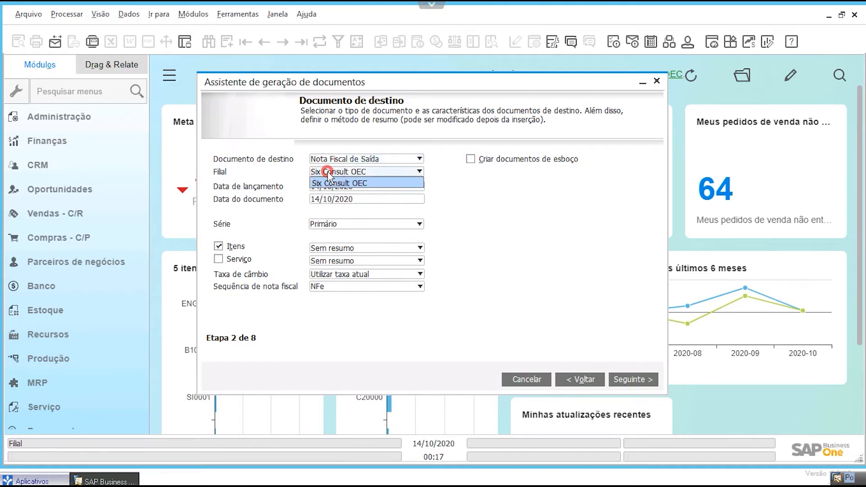
left_click(329, 177)
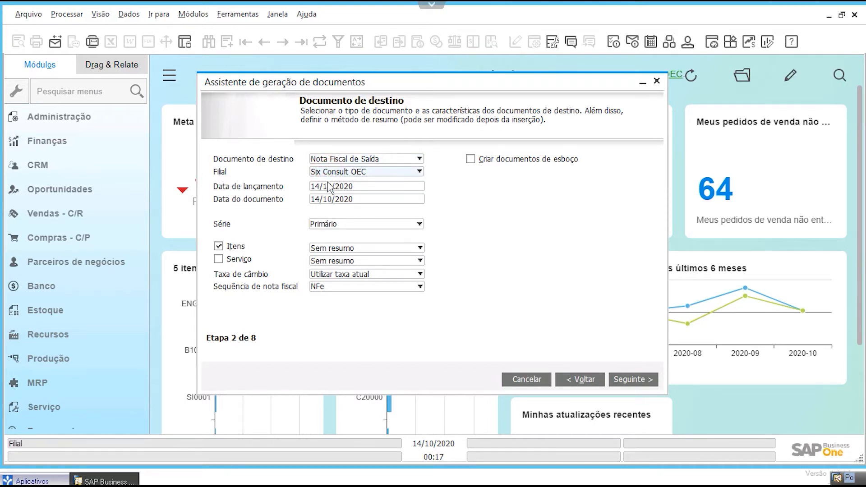
left_click(324, 187)
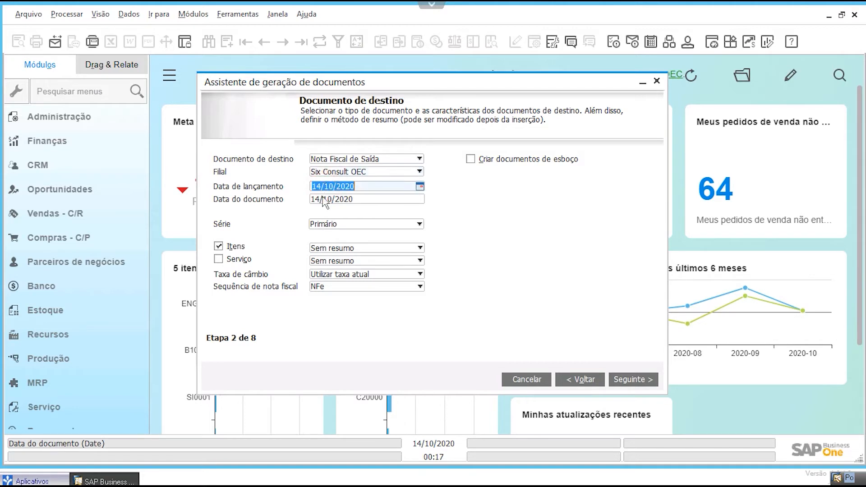
left_click(327, 201)
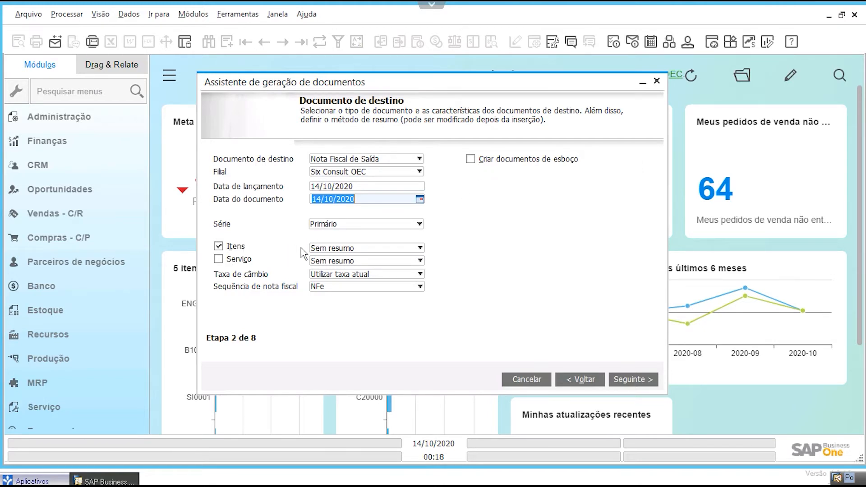
Step: Keep only items selected with Sem resumo and the NFe invoice sequence, and continue to the base documents
left_click(336, 248)
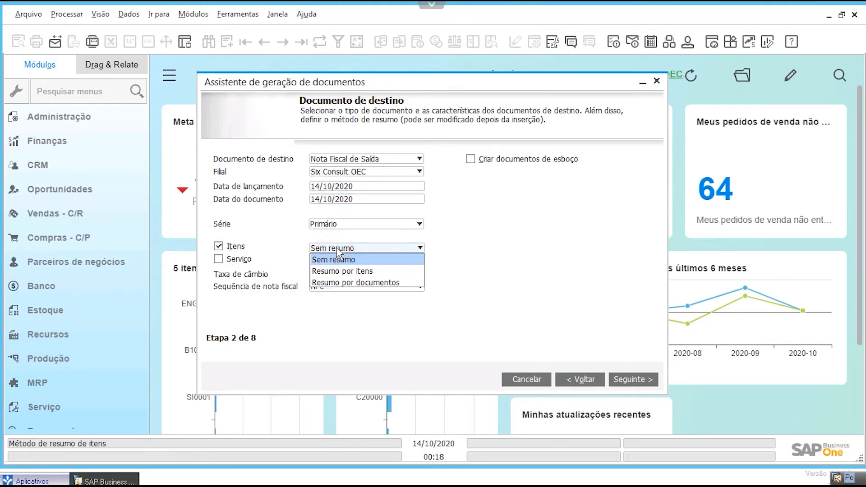
left_click(361, 261)
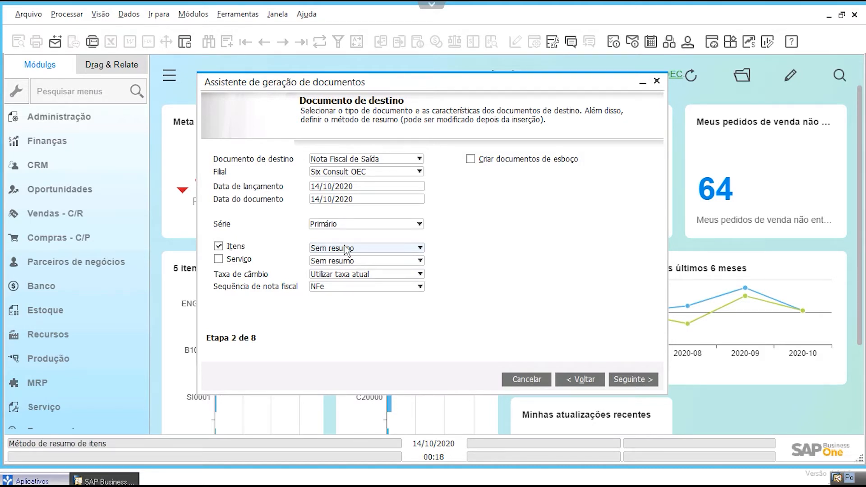
left_click(218, 259)
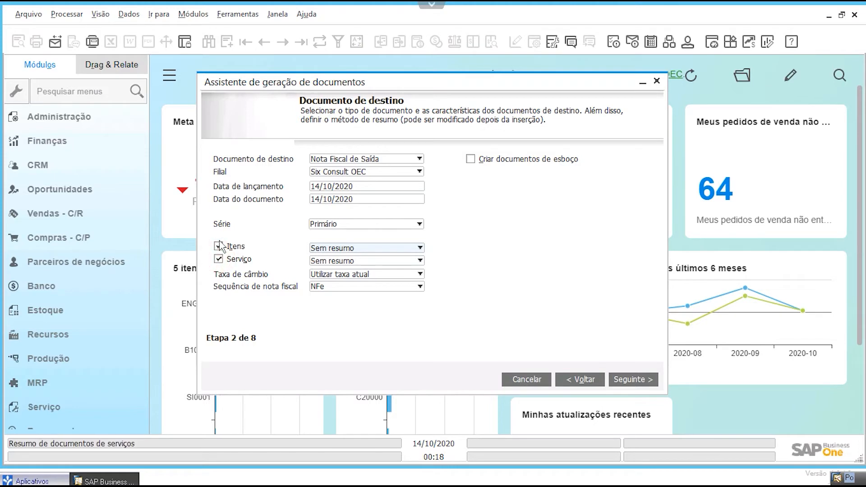
left_click(218, 260)
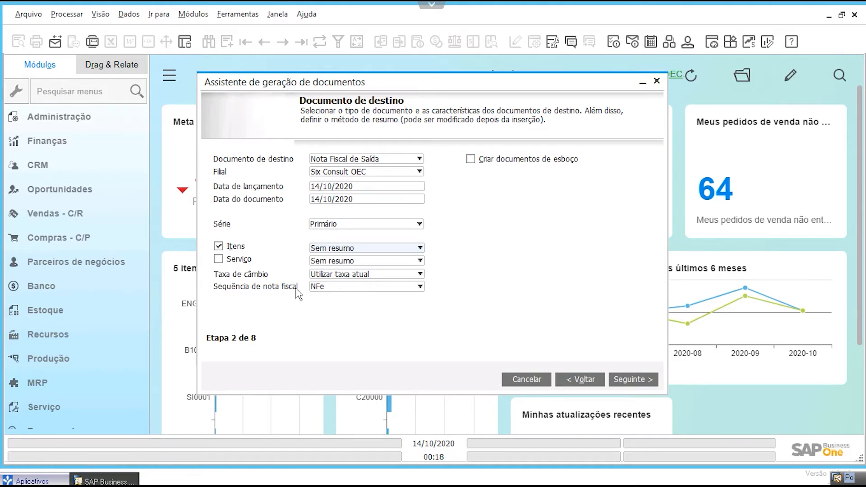
left_click(339, 288)
left_click(339, 289)
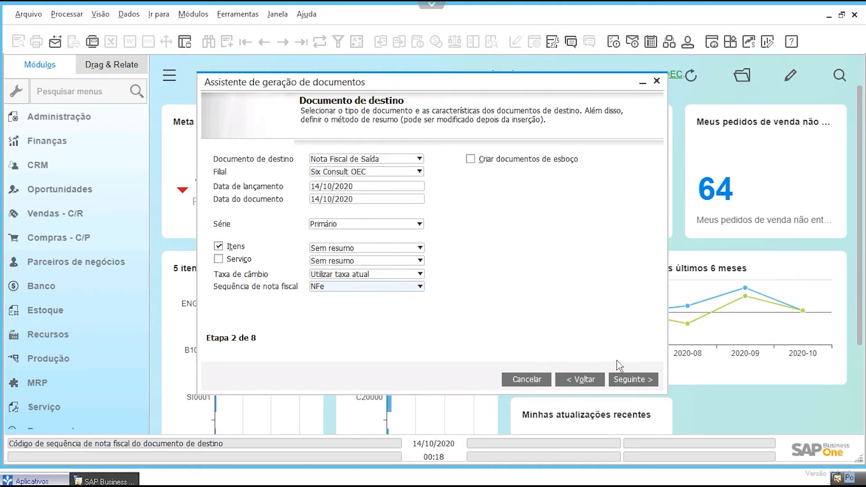
left_click(629, 380)
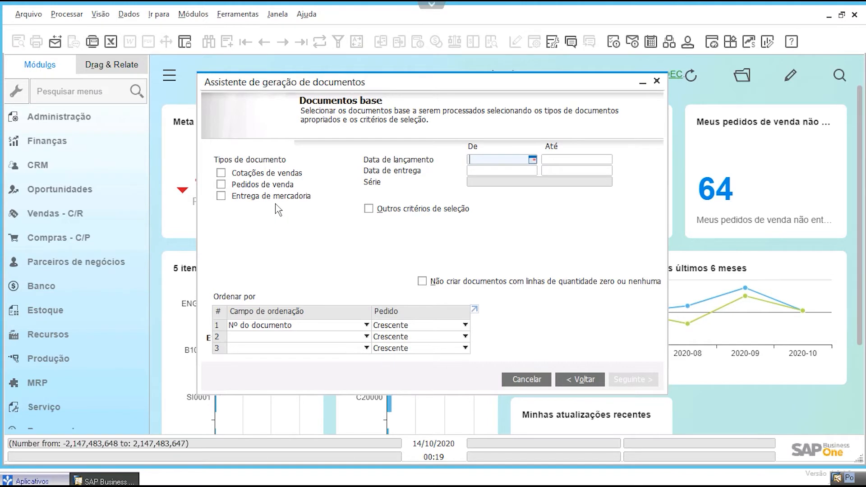
Step: Use Pedidos de venda posted from 14/10/2020 to 14/10/2020 as base documents, and accept the default Consolidado por options
left_click(221, 184)
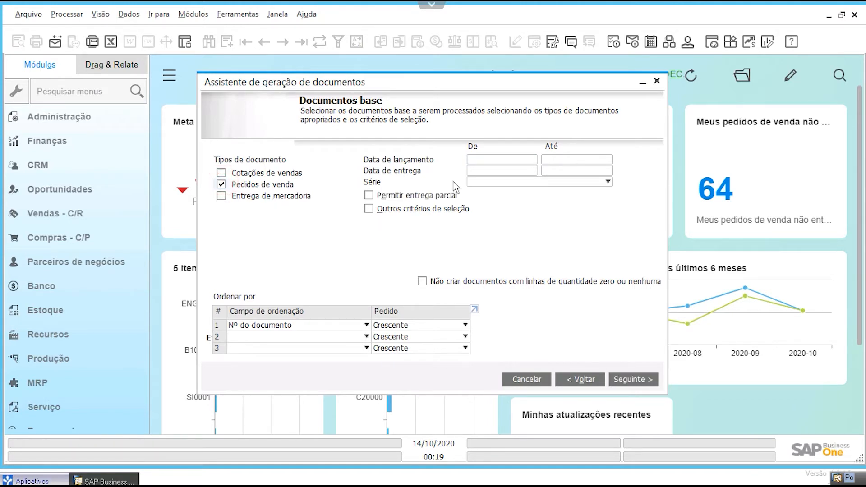
left_click(473, 161)
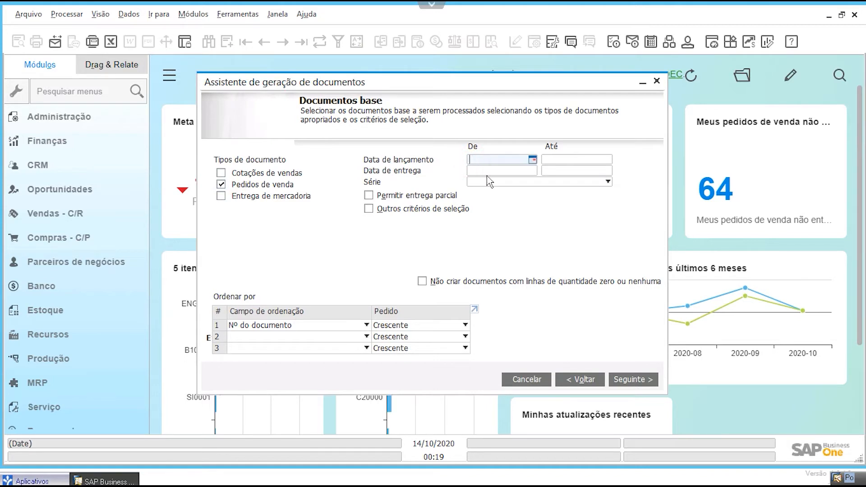
type("D")
key("Tab")
type("D")
key("Tab")
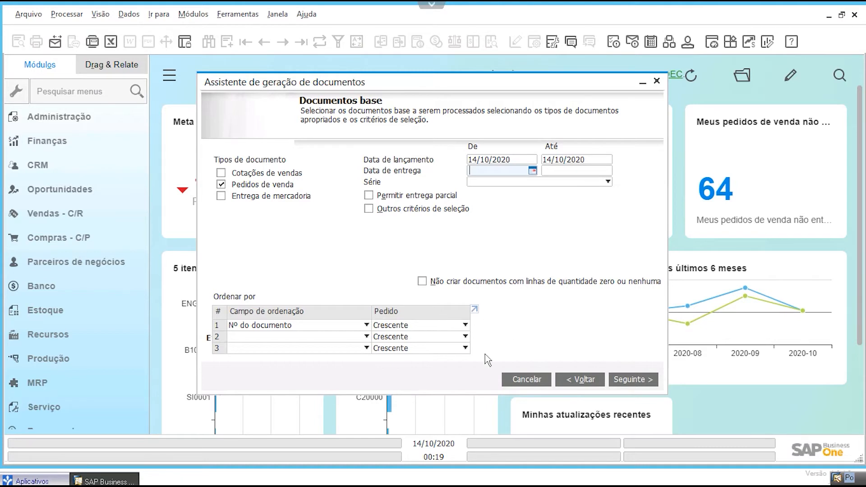
left_click(637, 380)
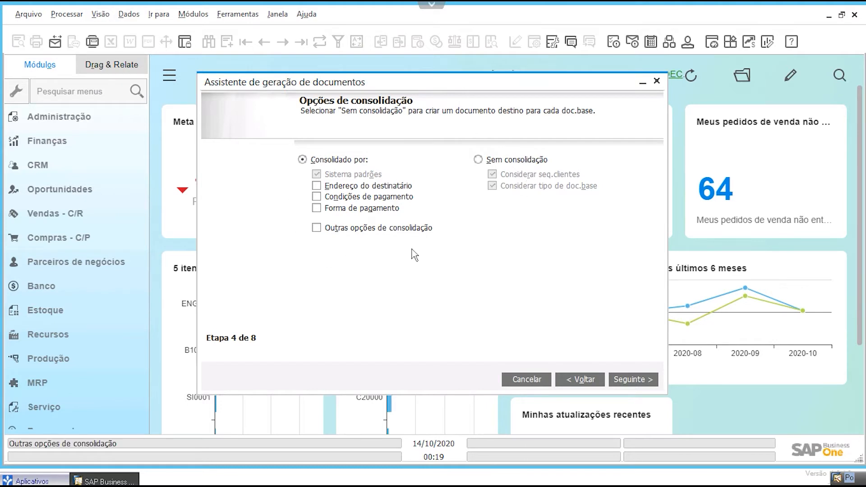
left_click(640, 380)
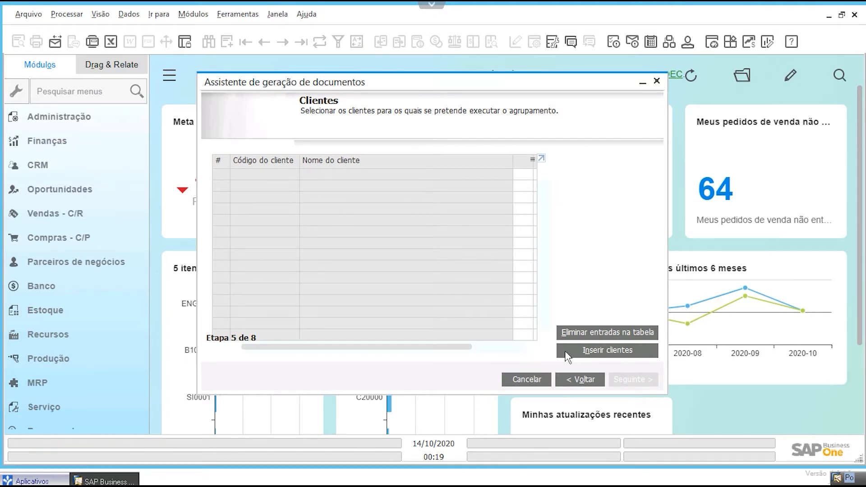
Step: Insert customers from all groups (Grupo cliente Todos) into the wizard, keep them all selected, and continue to the message settings
left_click(586, 351)
left_click(437, 219)
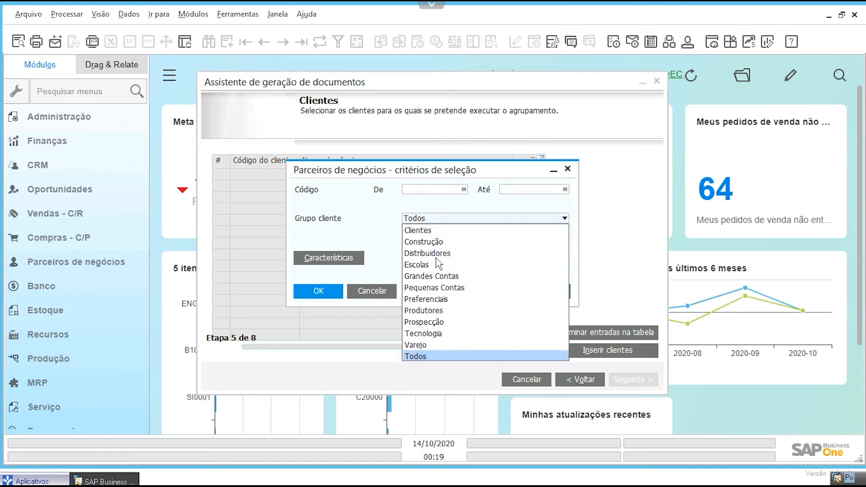
left_click(359, 229)
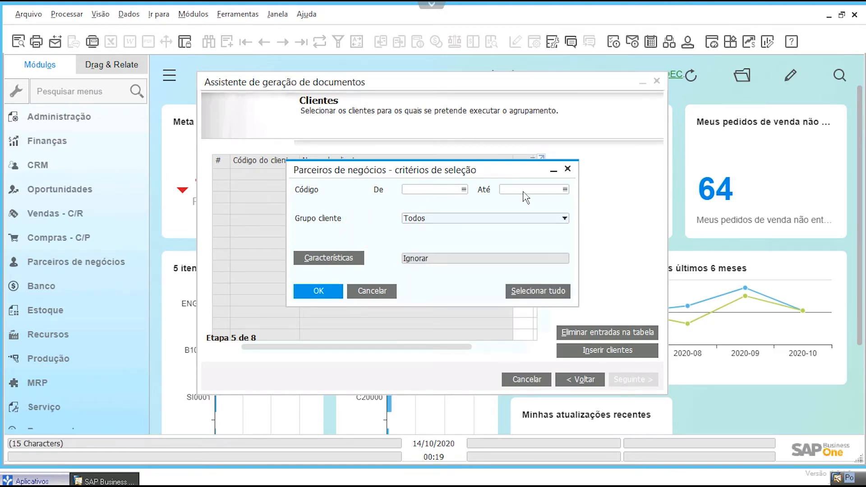
left_click(318, 291)
scroll(379, 287, "down", 1)
scroll(379, 287, "down", 2)
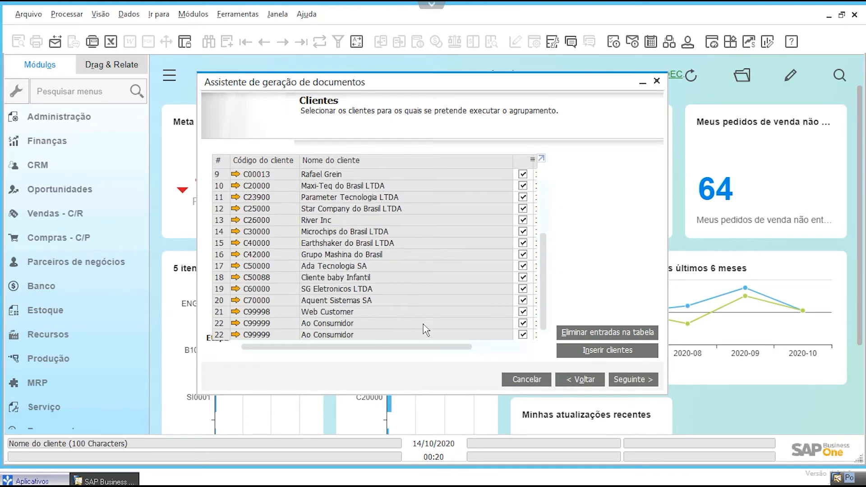
left_click(623, 382)
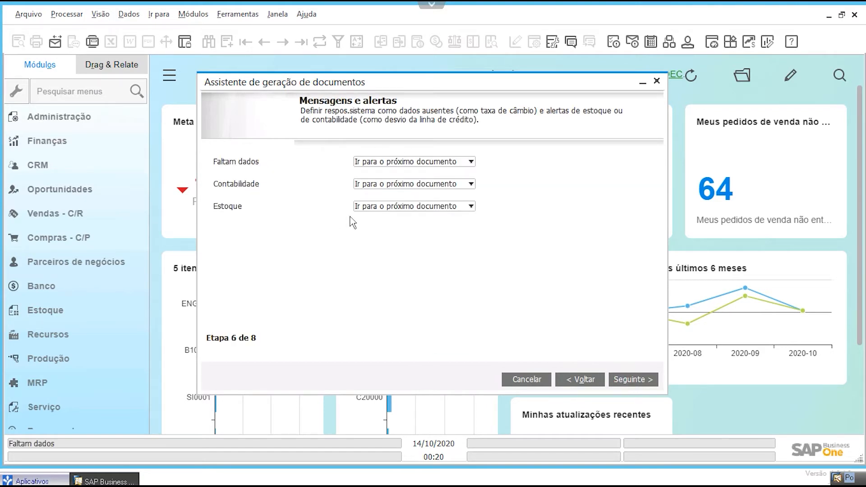
Step: Keep Ir para o próximo documento for all alerts, and run the wizard with Gravar grupo de parâmetros e executar, confirming the document creation
left_click(412, 165)
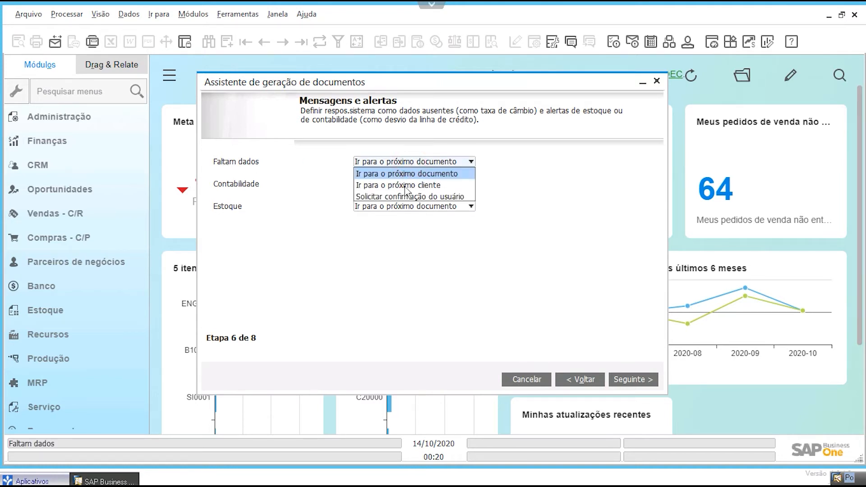
left_click(342, 233)
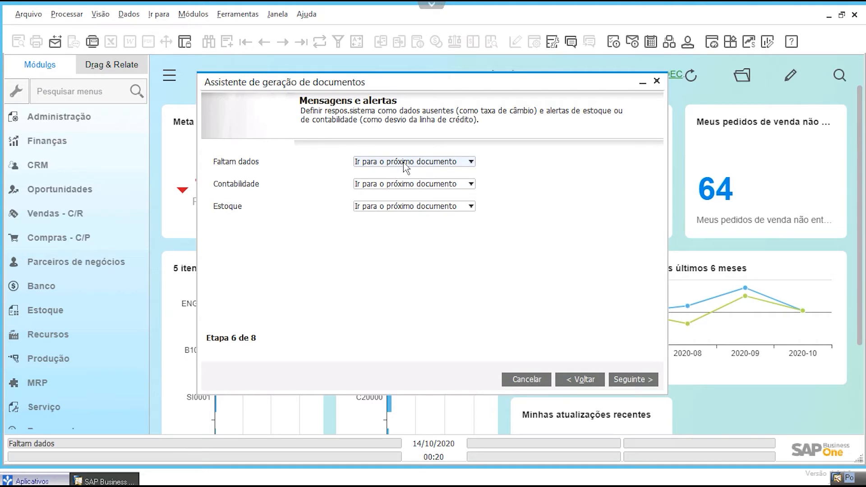
left_click(628, 380)
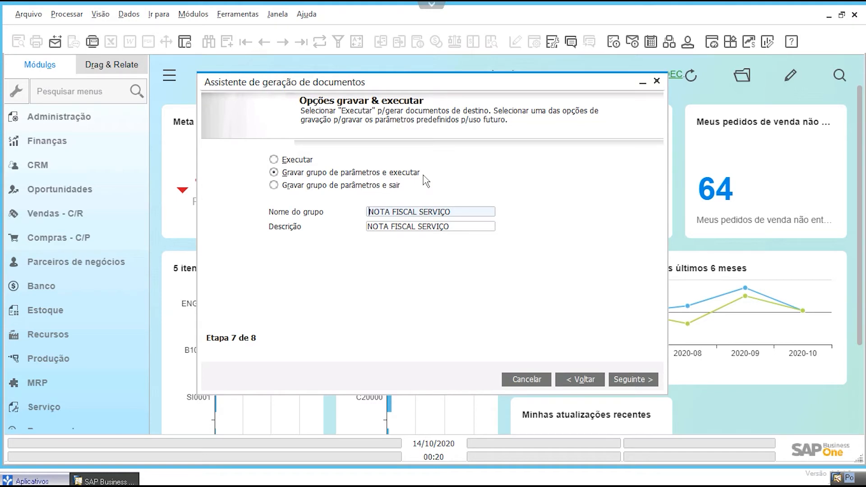
left_click(624, 381)
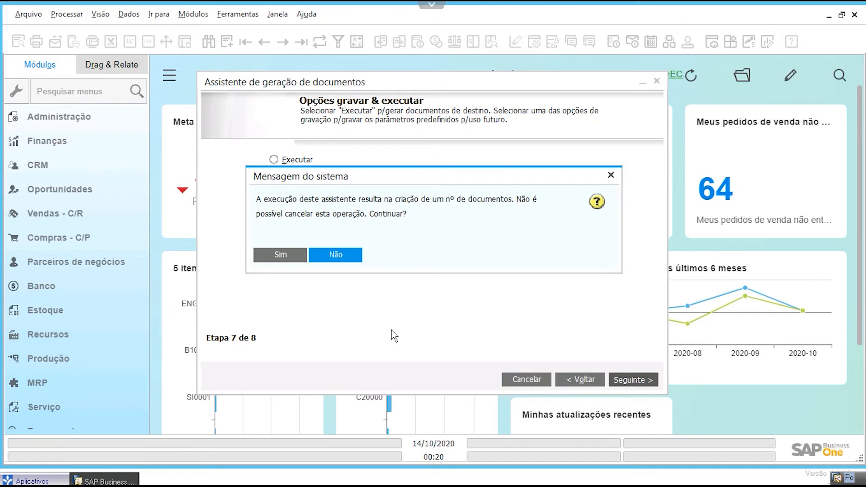
left_click(285, 260)
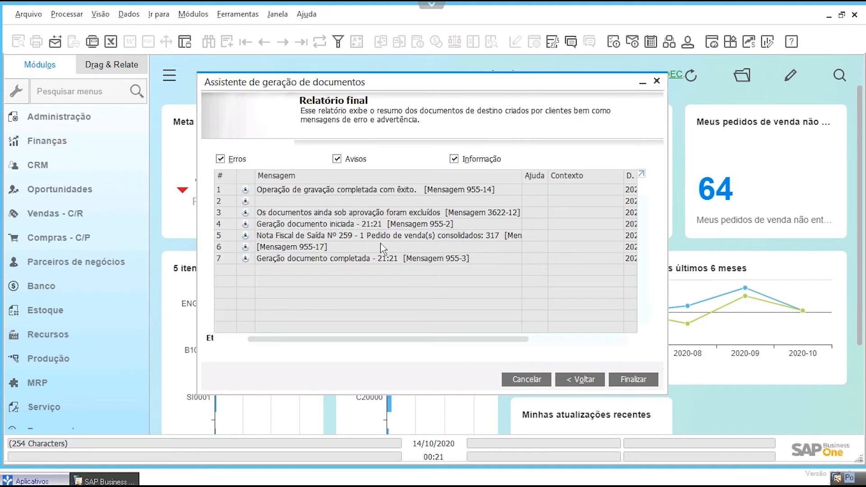
left_click(406, 285)
left_click(436, 280)
Step: Find the consolidated sales order in Pedido de venda by the customer's name and review its status and totals
left_click(193, 14)
left_click(230, 86)
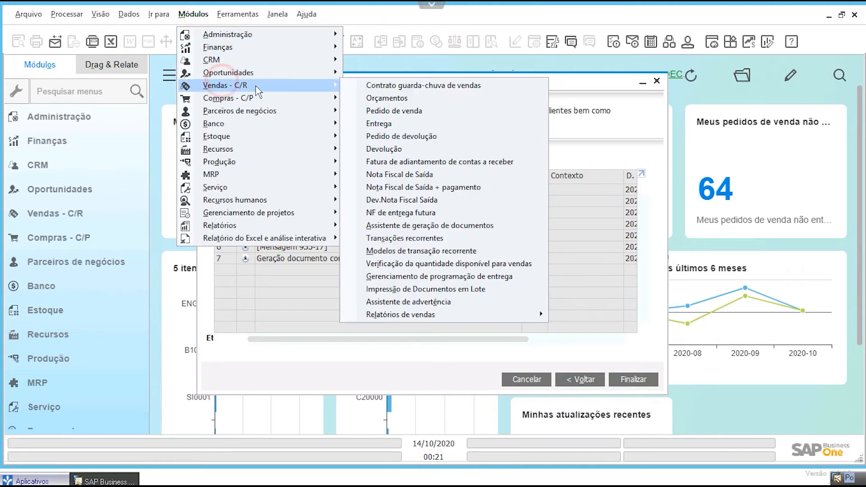
left_click(394, 111)
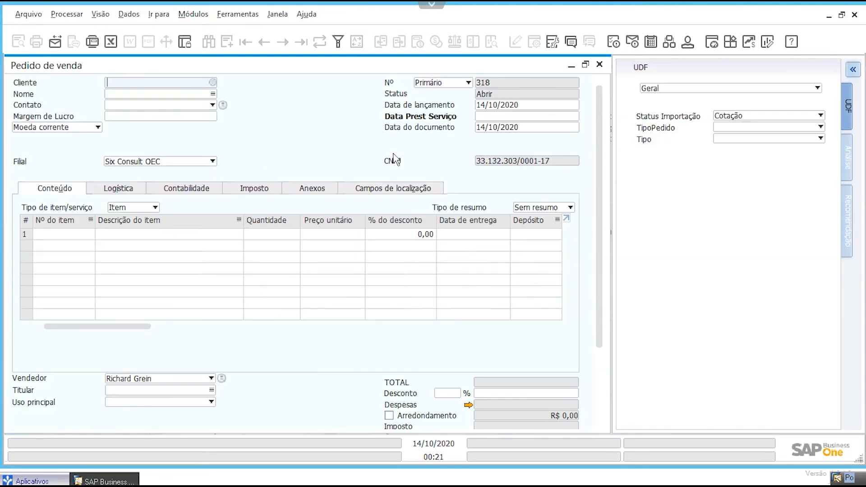
key("ctrl+f")
left_click(166, 94)
type("RAFAEL")
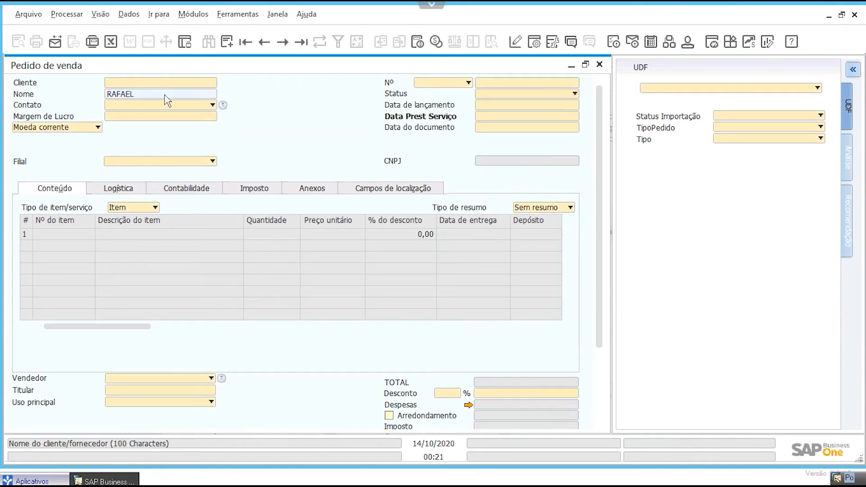
scroll(600, 131, "down", 2)
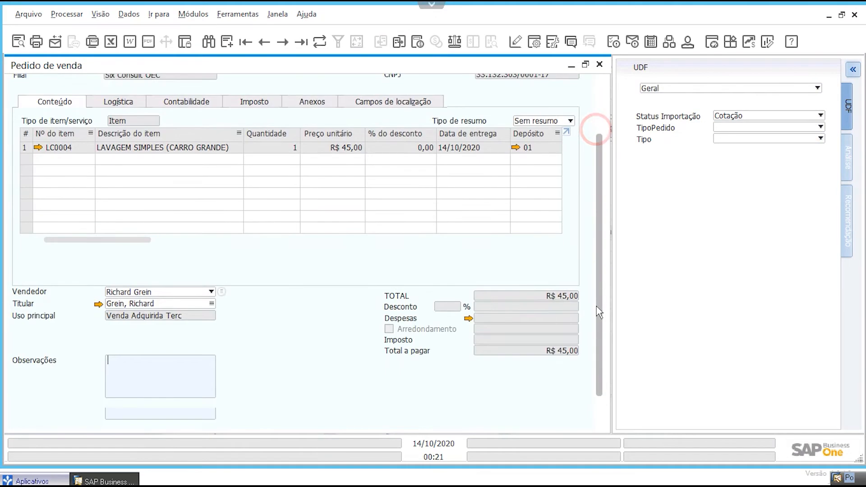
scroll(605, 113, "up", 5)
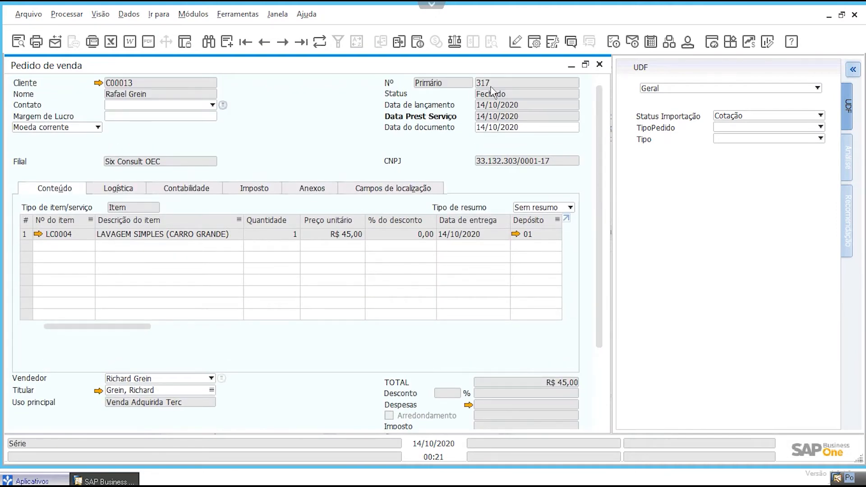
Step: Open the sales order's Mapa de relações and, from it, the linked Nota Fiscal de Saída to review its contents and totals
right_click(282, 129)
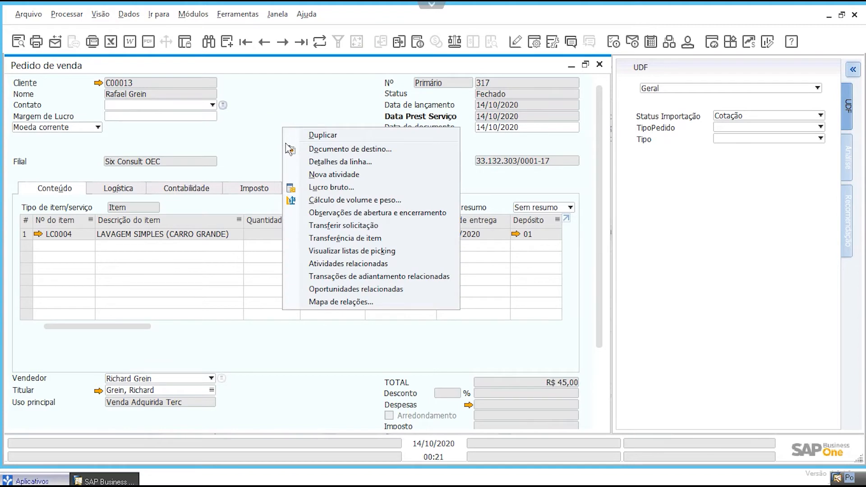
left_click(323, 302)
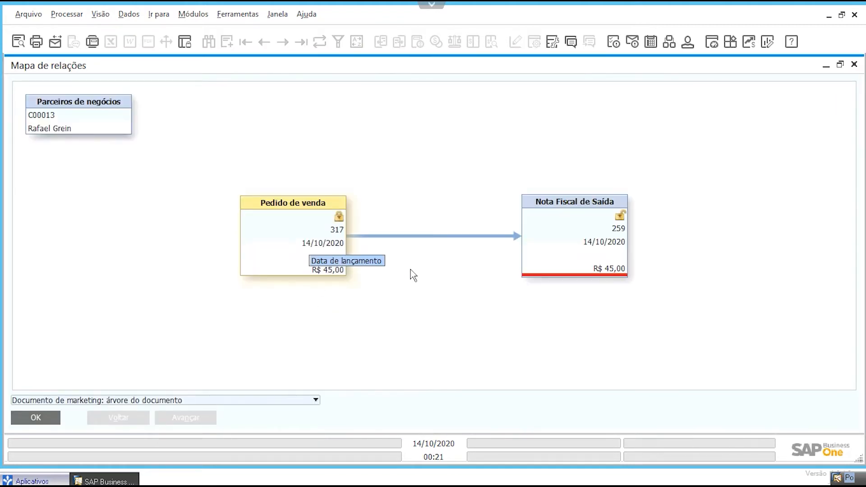
left_click(560, 240)
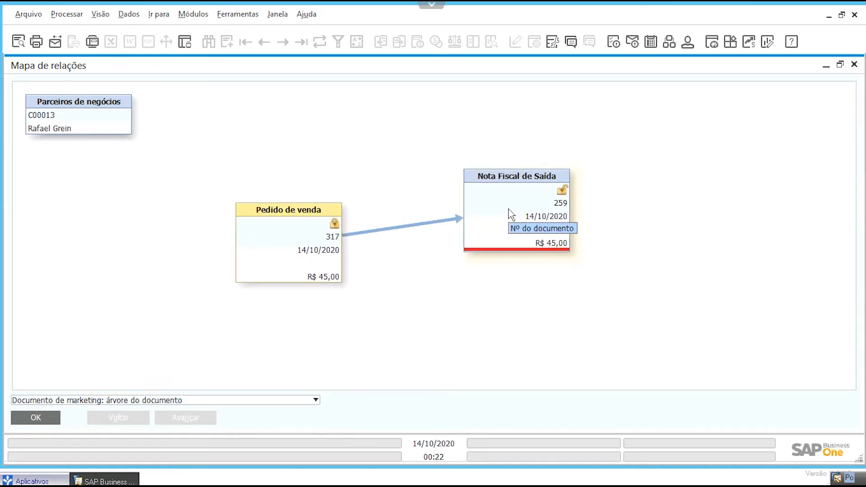
double_click(508, 210)
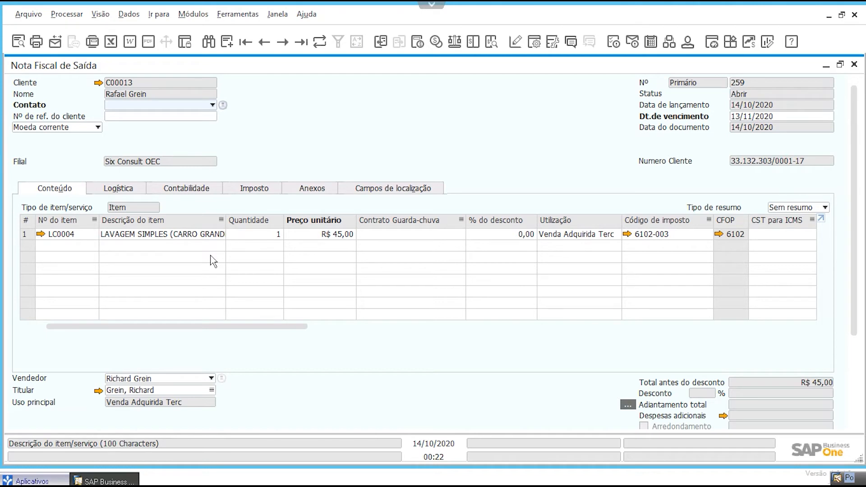
scroll(347, 367, "down", 3)
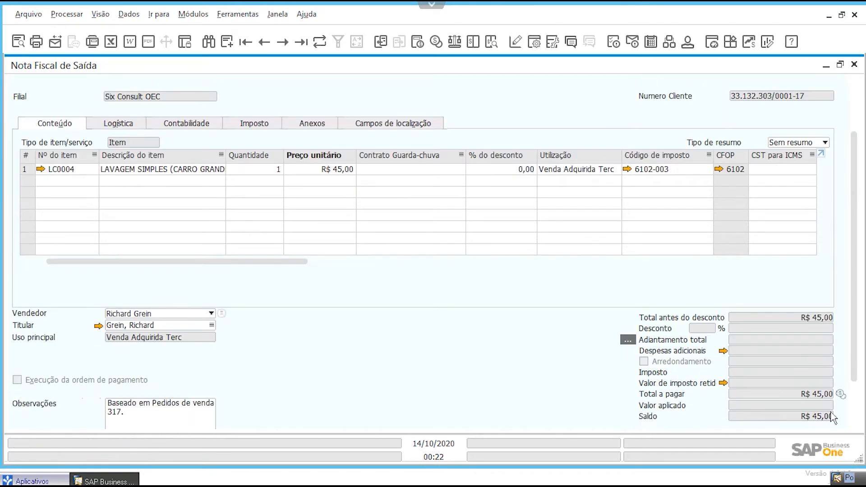
scroll(845, 404, "up", 3)
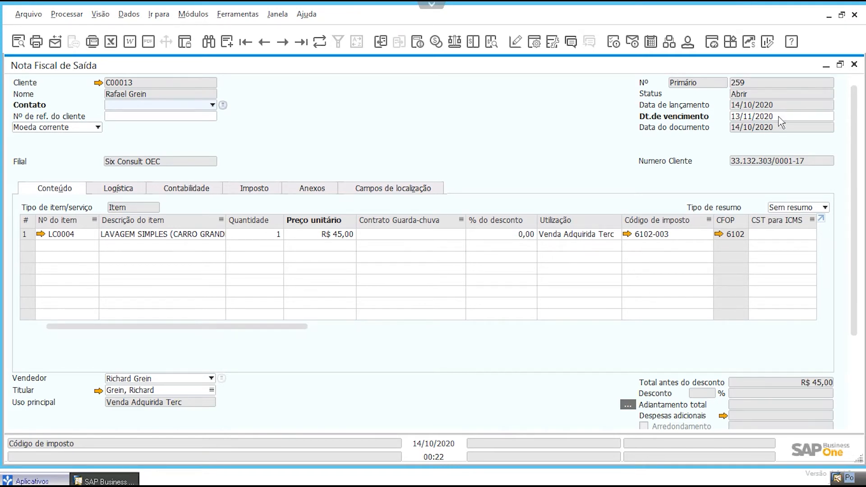
Step: Close the invoice, the relationship map and the sales order, and finalize the document generation wizard
left_click(854, 66)
left_click(58, 416)
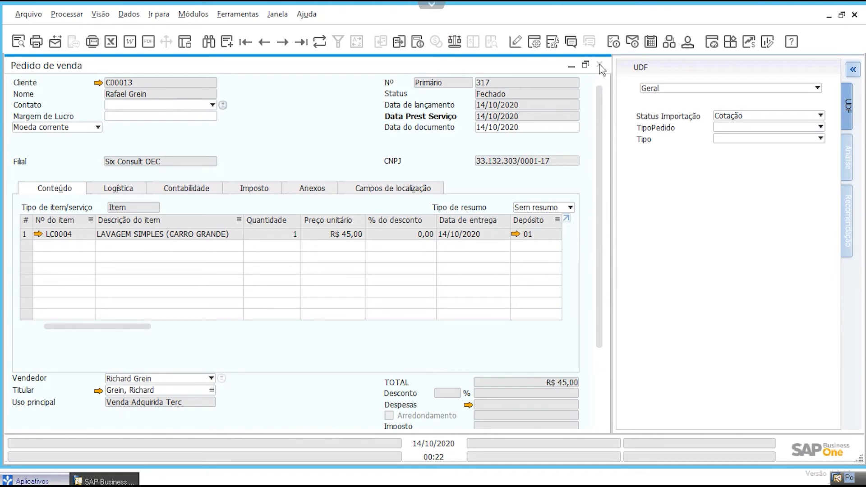
left_click(600, 64)
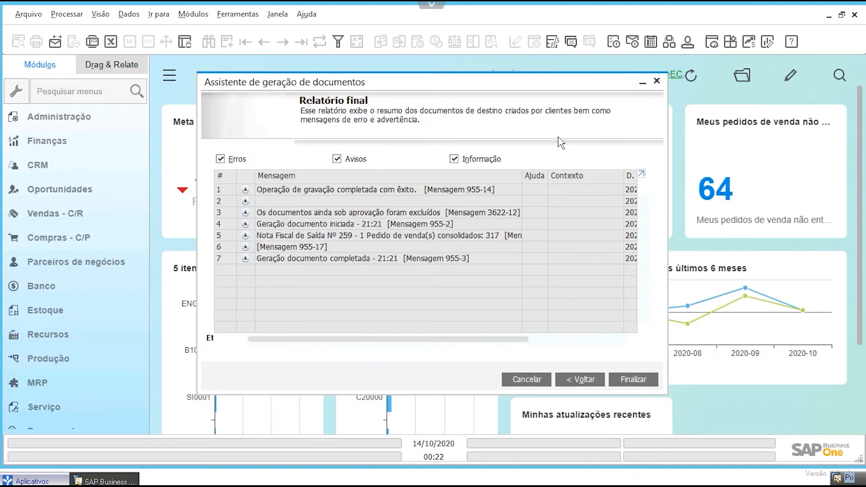
left_click(633, 379)
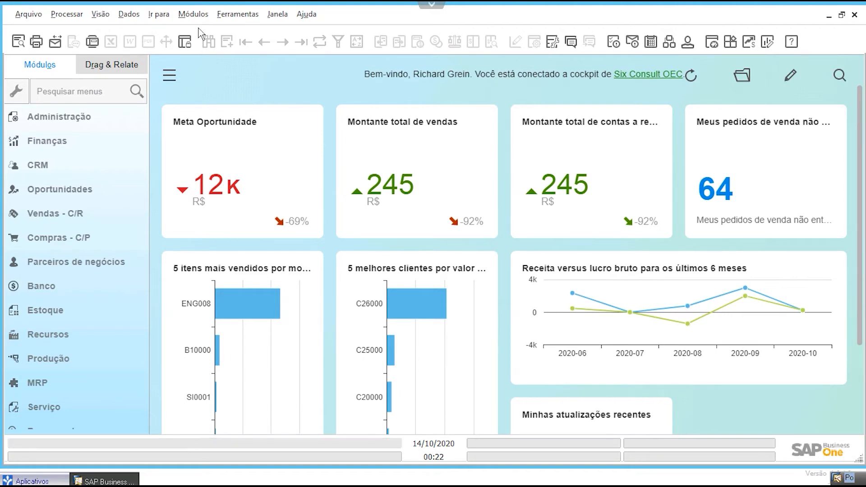
Step: Open the most recent Nota Fiscal de Saída in Vendas - C/R and review its header and totals
left_click(199, 15)
left_click(215, 87)
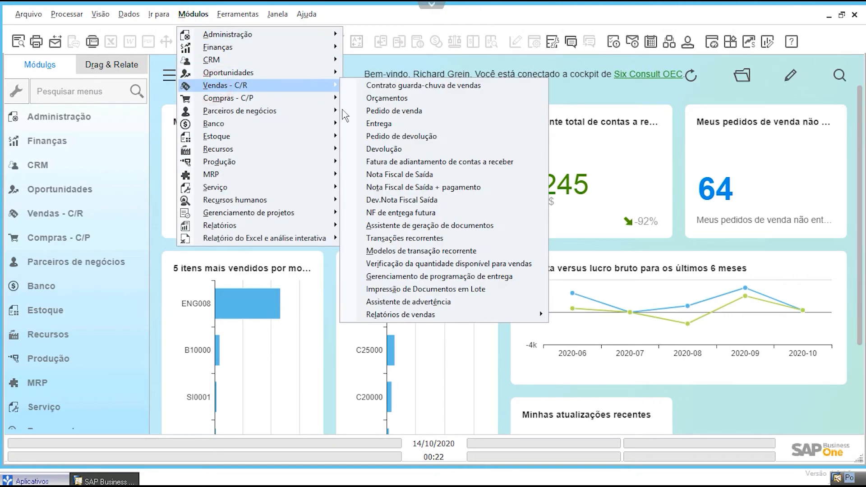
left_click(401, 179)
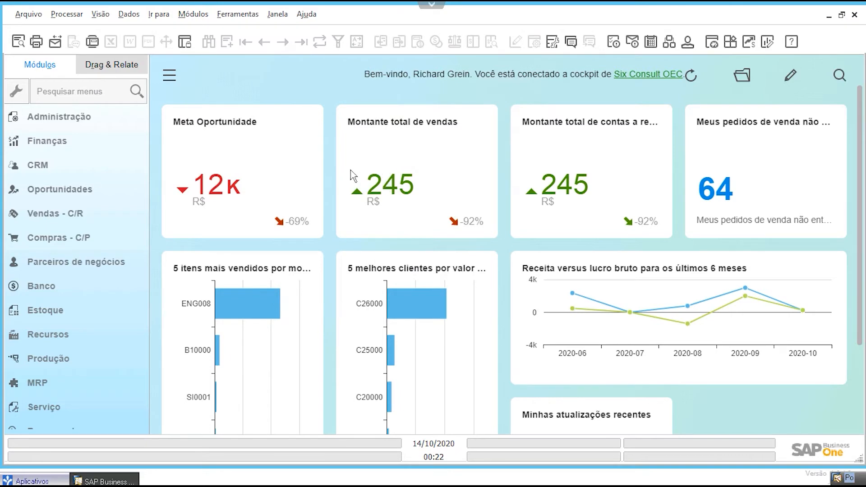
left_click(301, 42)
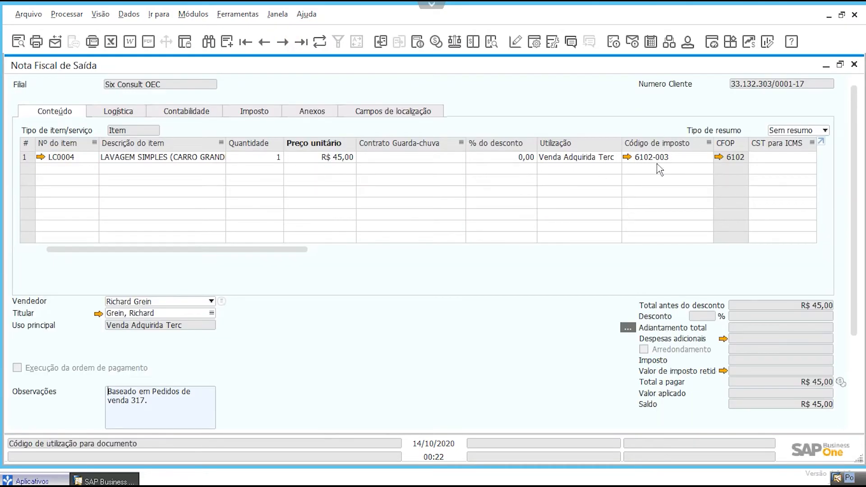
left_click_drag(852, 128, 860, 105)
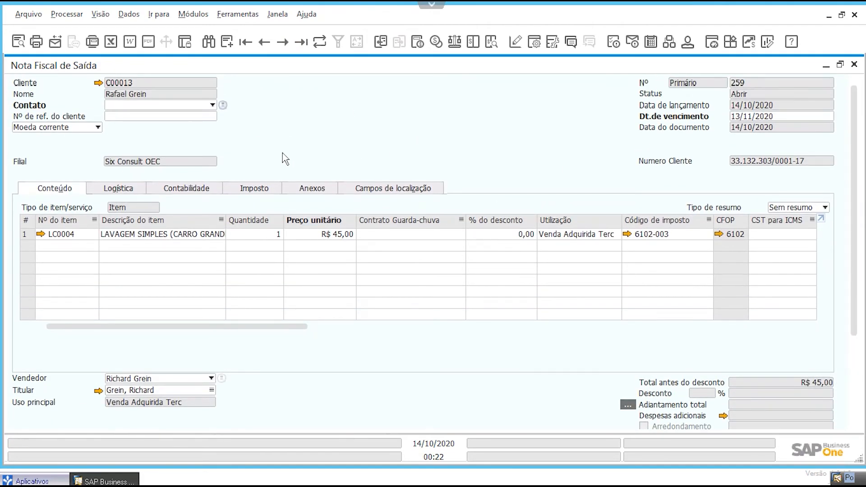
Step: Review the invoice's journal entry and the customer record linked from it, and close all these windows
left_click(492, 42)
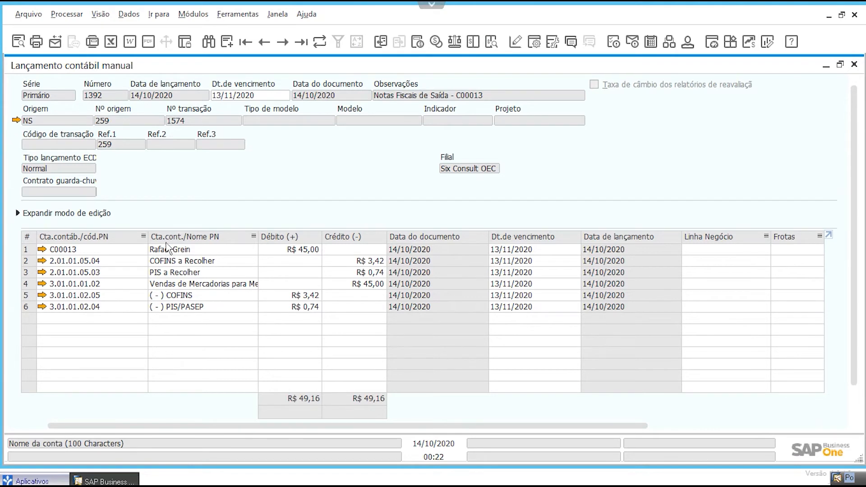
left_click(42, 249)
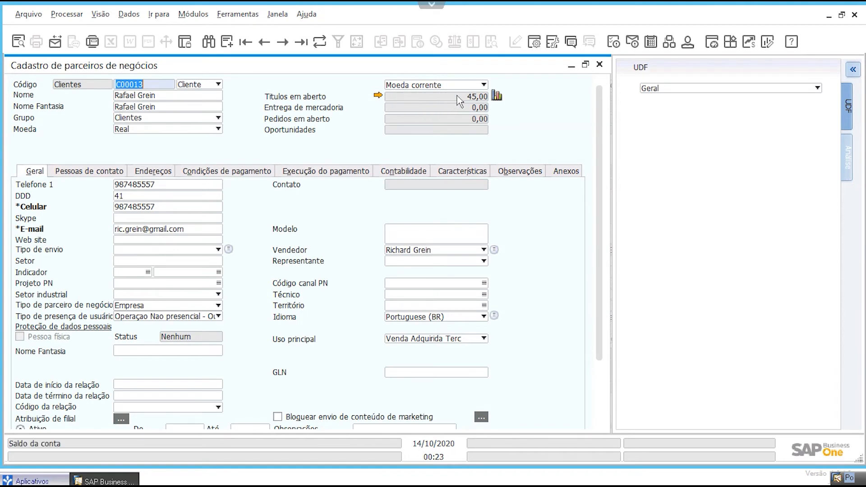
left_click(599, 64)
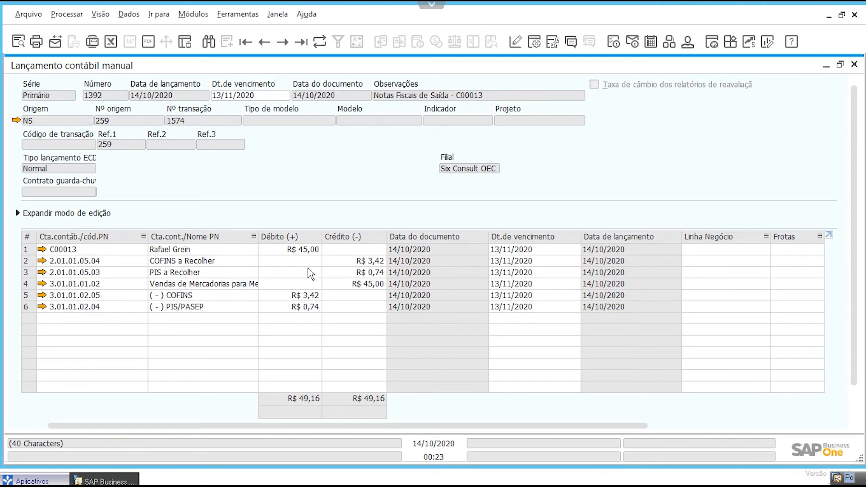
left_click(853, 66)
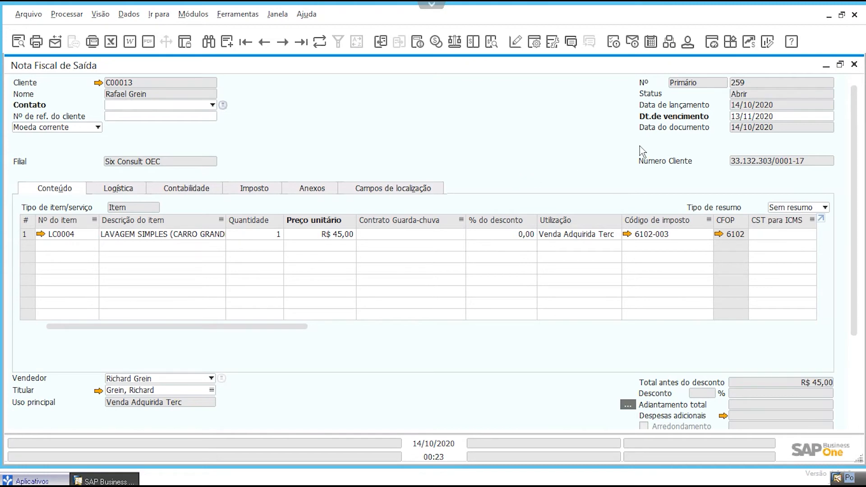
left_click(854, 66)
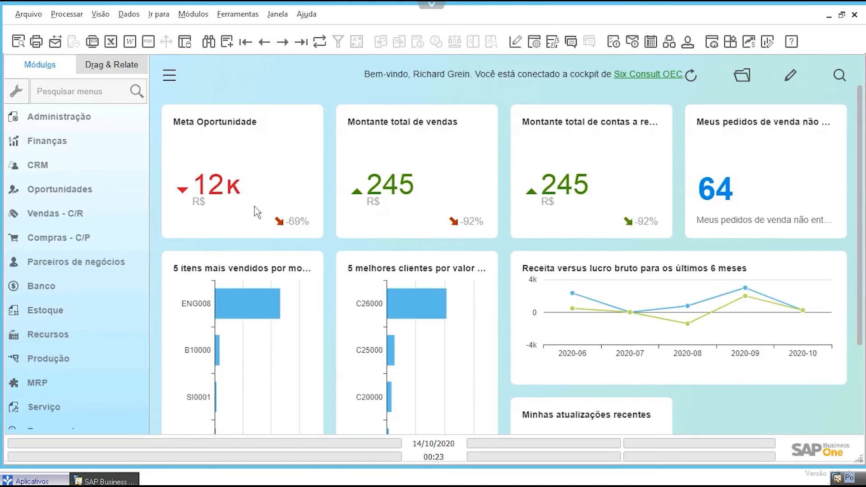
Step: Search for the customer by full name in Cadastro de parceiros de negócios
left_click(193, 14)
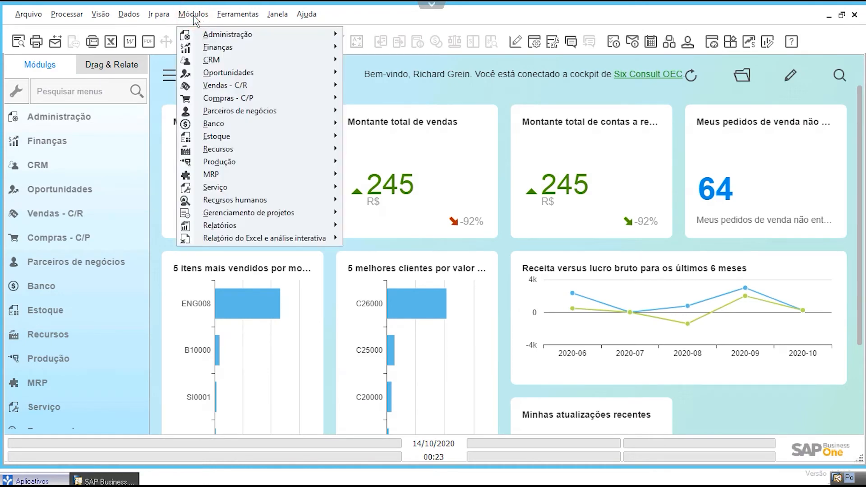
mouse_move(217, 111)
left_click(435, 111)
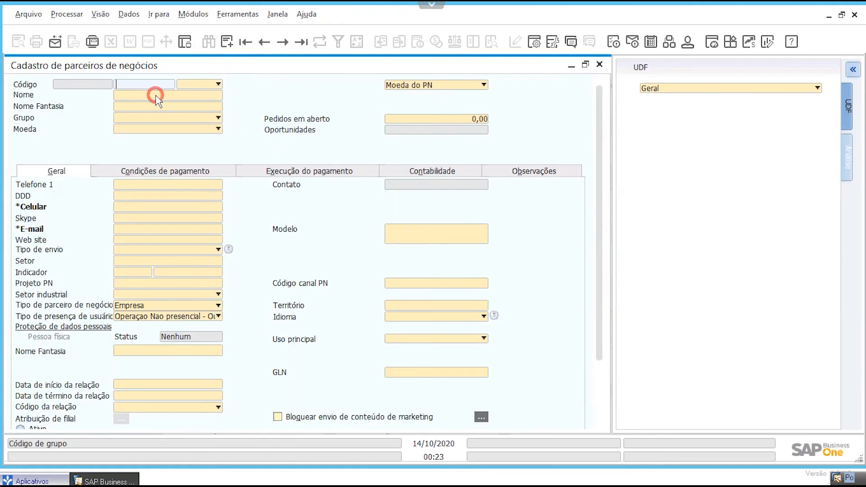
left_click(155, 95)
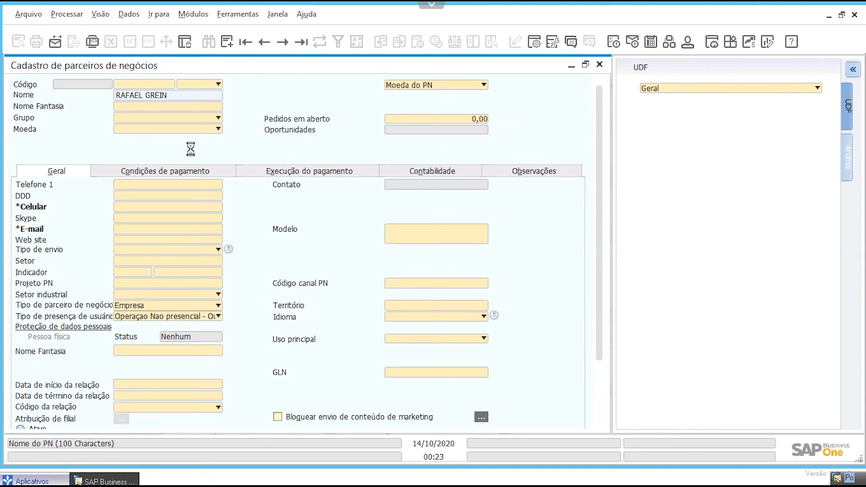
Step: Review the customer's payment methods and payment terms, including the credit limit, and close the record
left_click(314, 174)
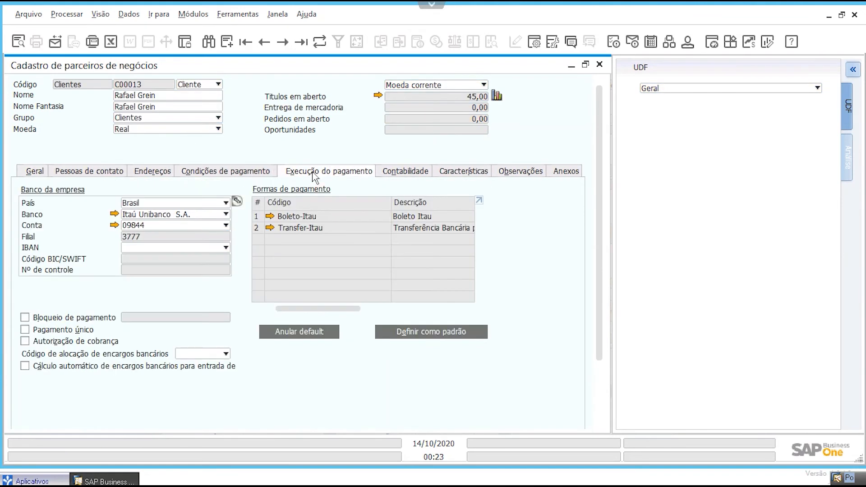
left_click(202, 173)
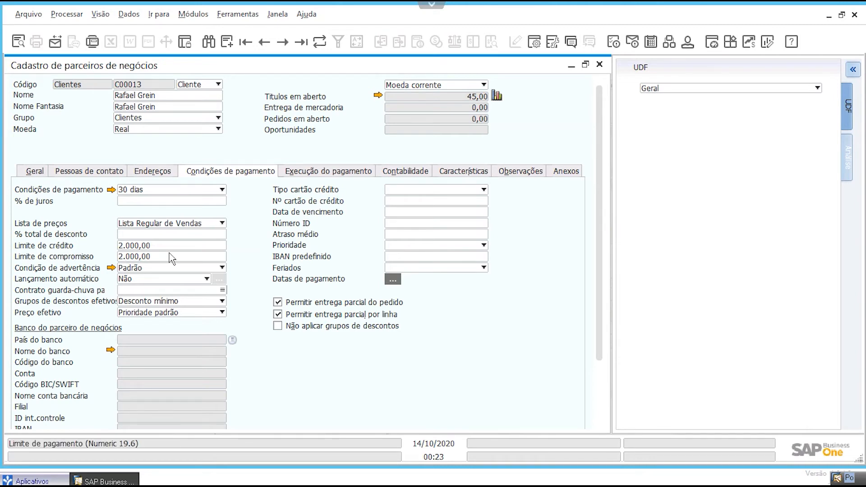
left_click(600, 65)
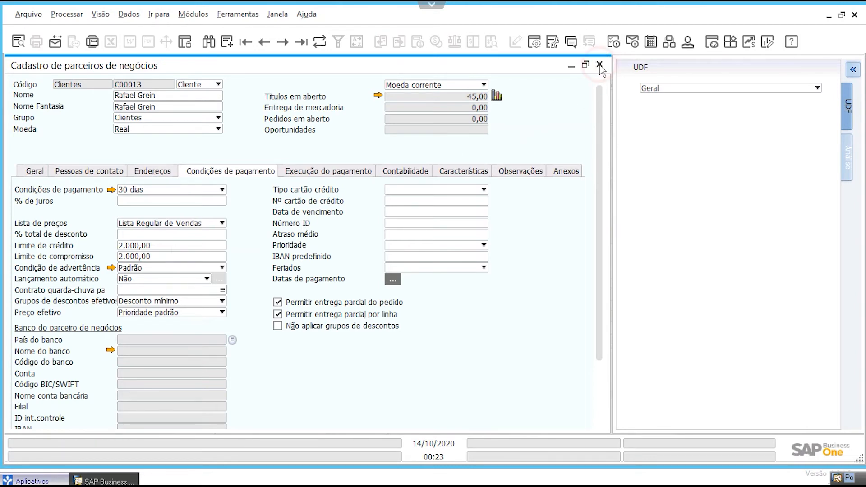
Step: Search the modules for AUTORIZA and open Modelos de autorização
left_click(87, 91)
type("AUTORIZA")
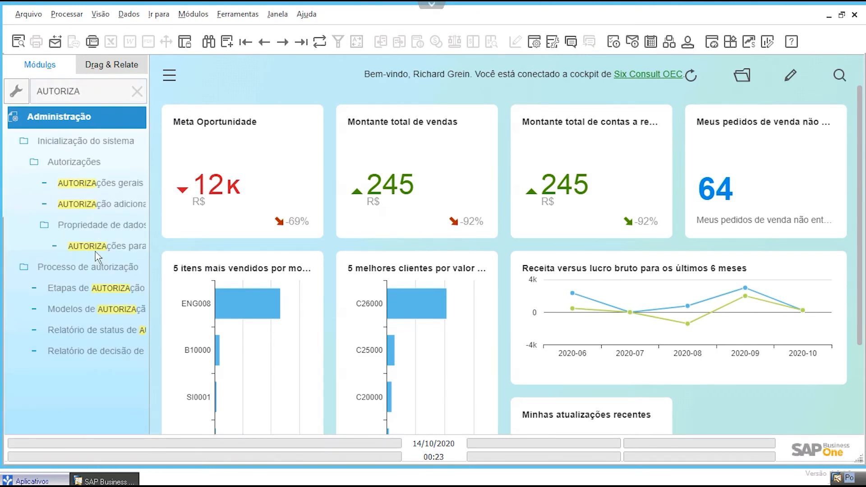
left_click(100, 309)
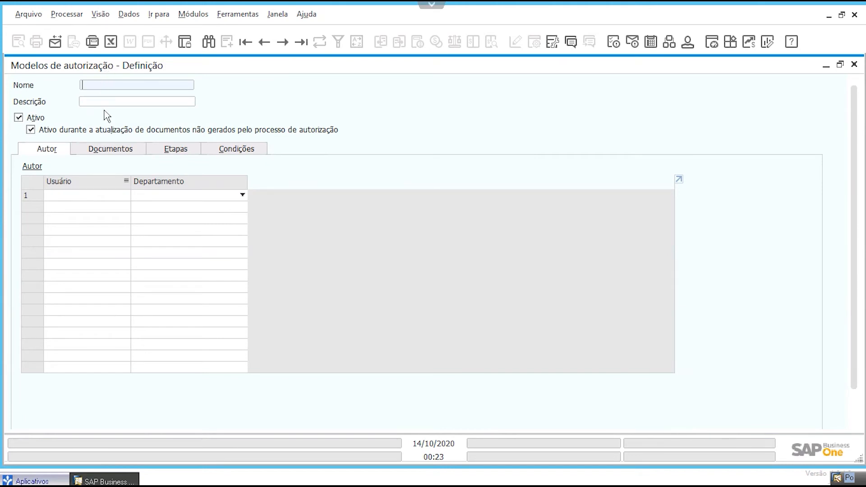
Step: Search the authorization models by name for *desvio, and search again to bring up the Limite de Crédito model
left_click(209, 41)
left_click(146, 86)
type("*")
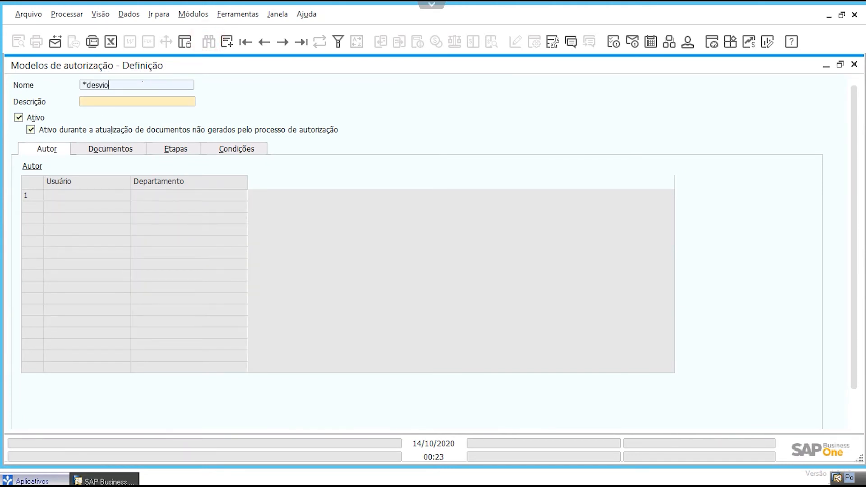
type("desvio")
key("Return")
key("ctrl+f")
left_click(136, 85)
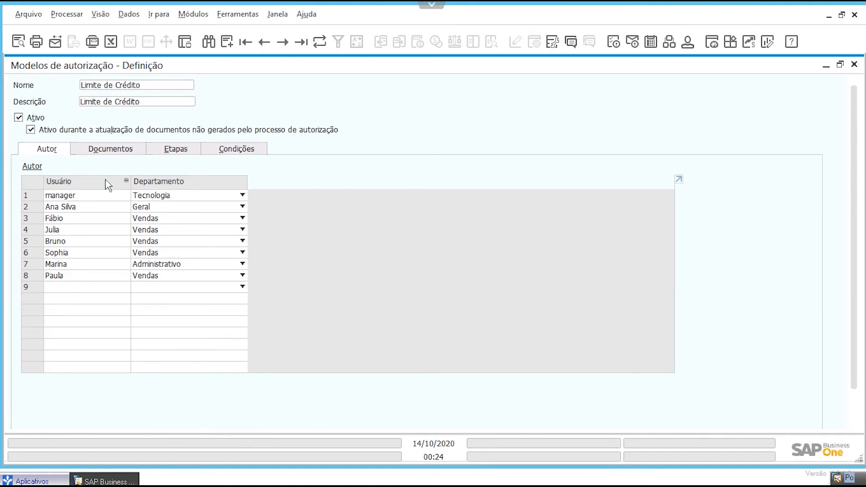
Step: Review the documents and conditions covered by the Limite de Crédito authorization model and close it
left_click(94, 148)
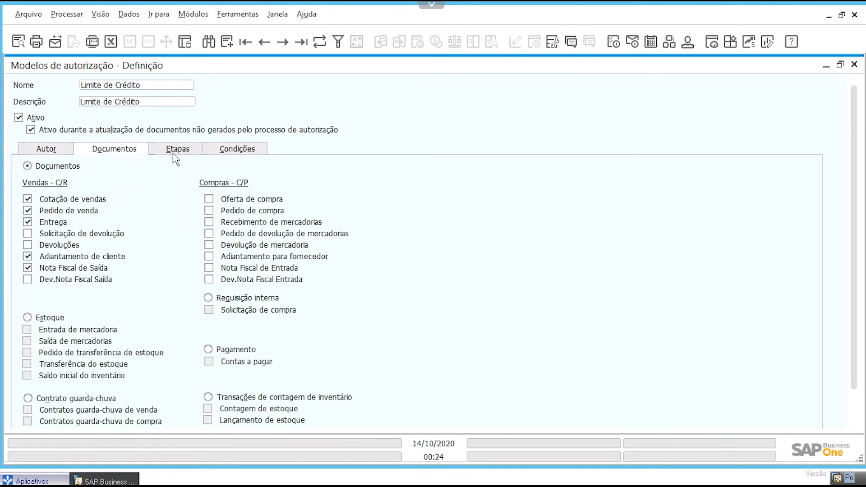
left_click(245, 152)
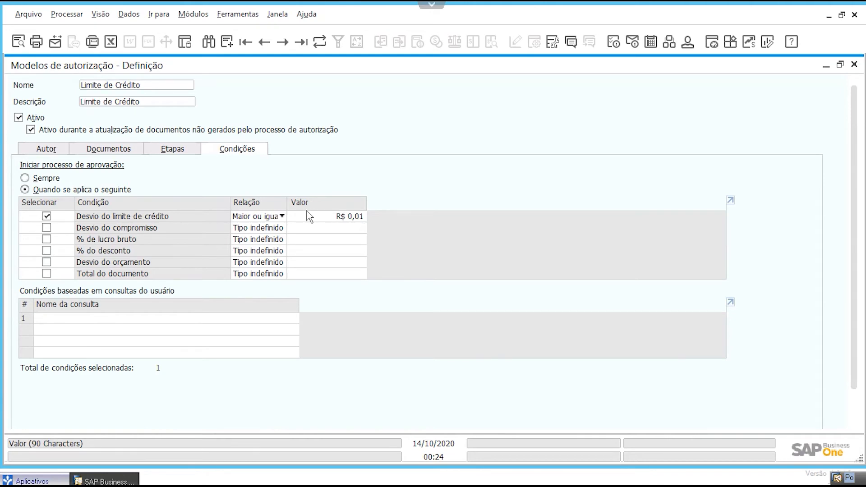
left_click(854, 65)
Step: Open Cadastro de parceiros de negócios again and find the customer by full name
left_click(201, 15)
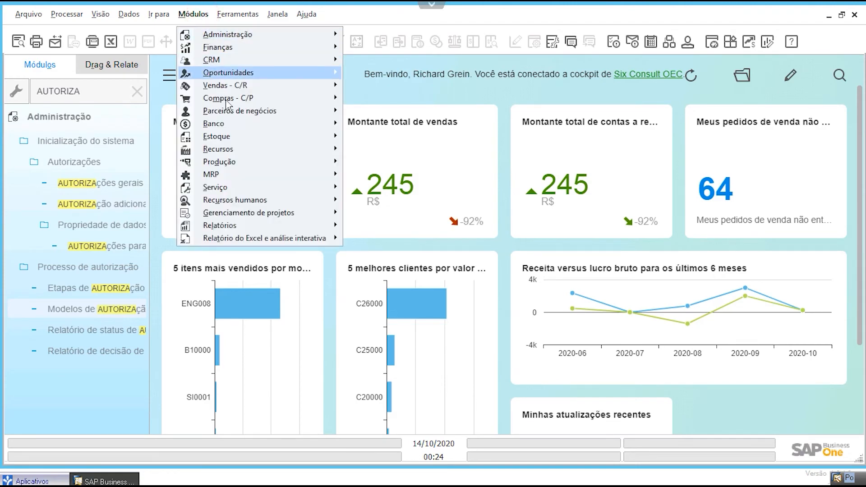
mouse_move(232, 110)
left_click(395, 112)
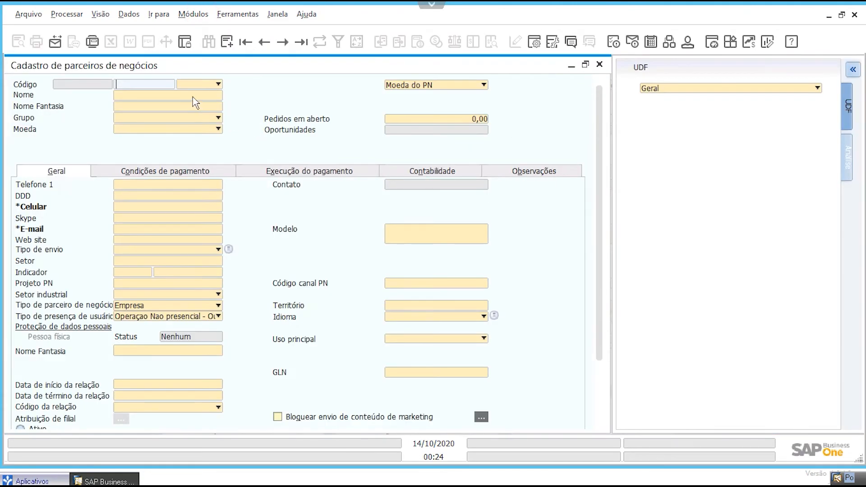
left_click(193, 97)
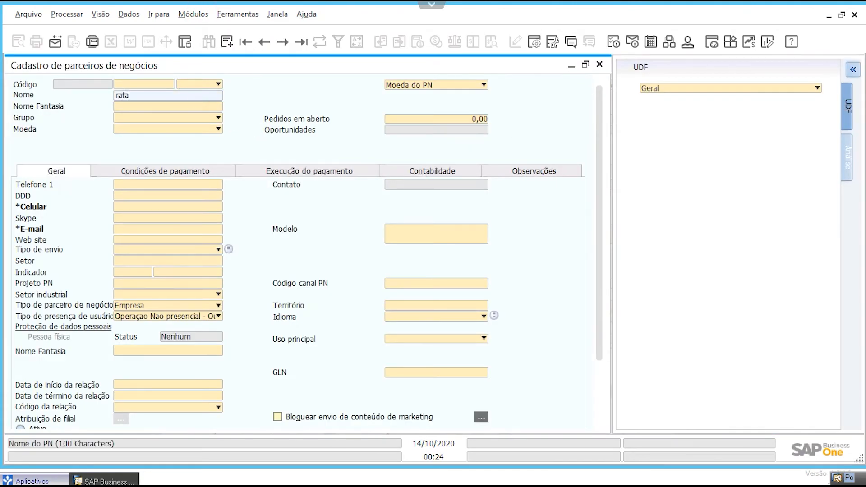
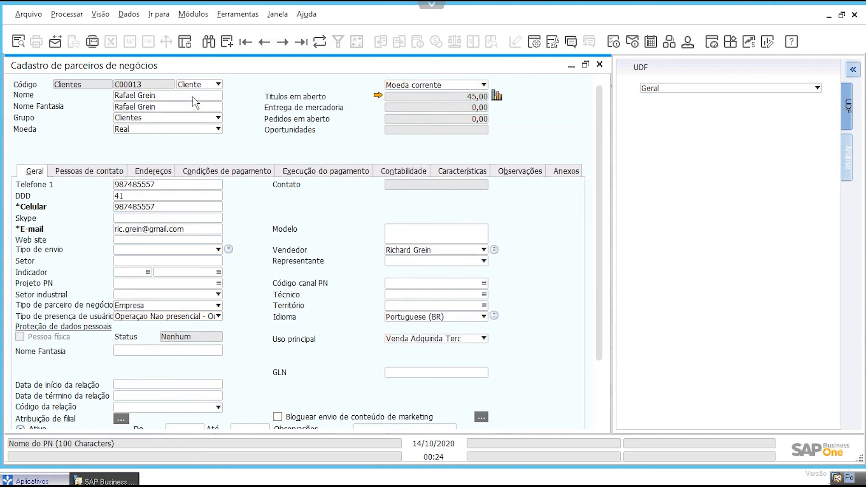
Step: Check the customer's Limite de crédito in the payment terms and close the record
left_click(262, 171)
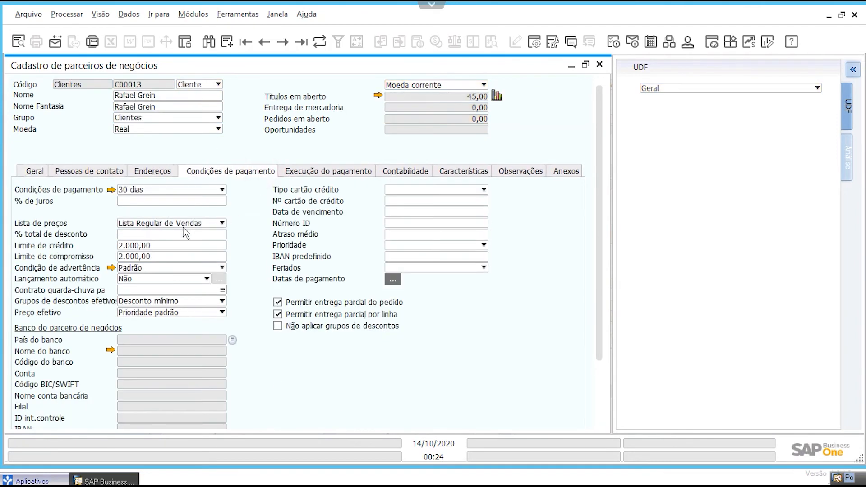
left_click(133, 246)
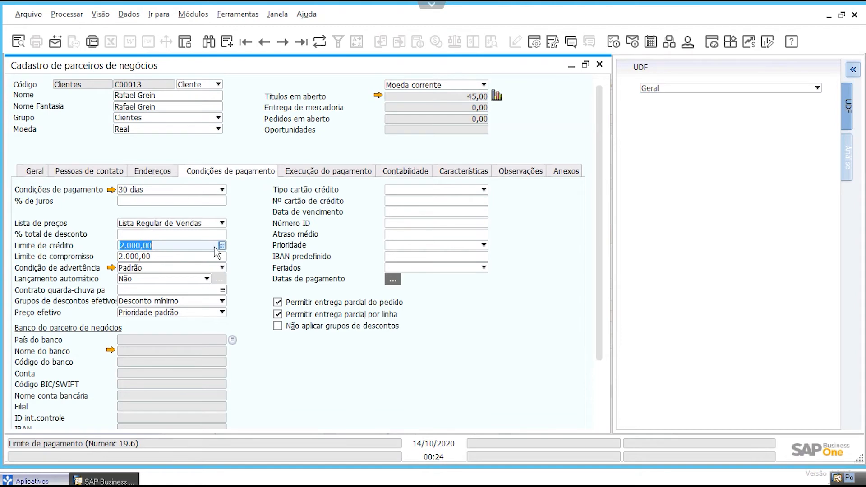
left_click(599, 64)
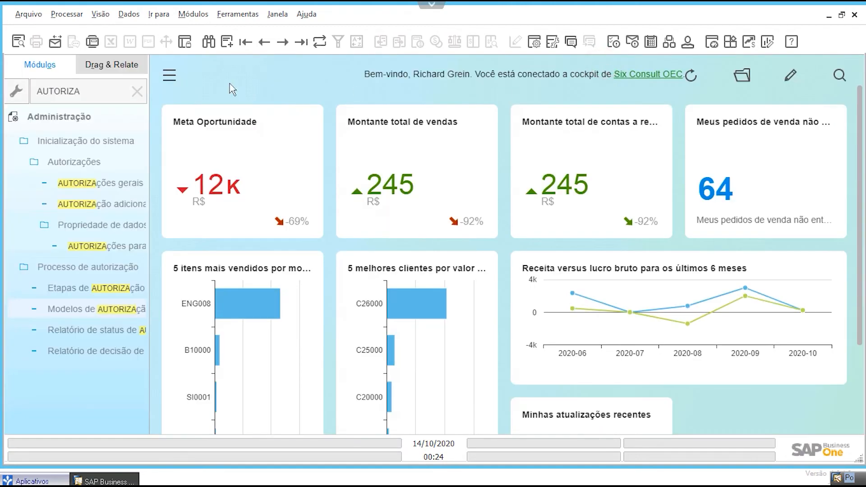
Step: Start a new Pedido de venda in Vendas - C/R and enter the customer's full name
left_click(193, 14)
mouse_move(218, 85)
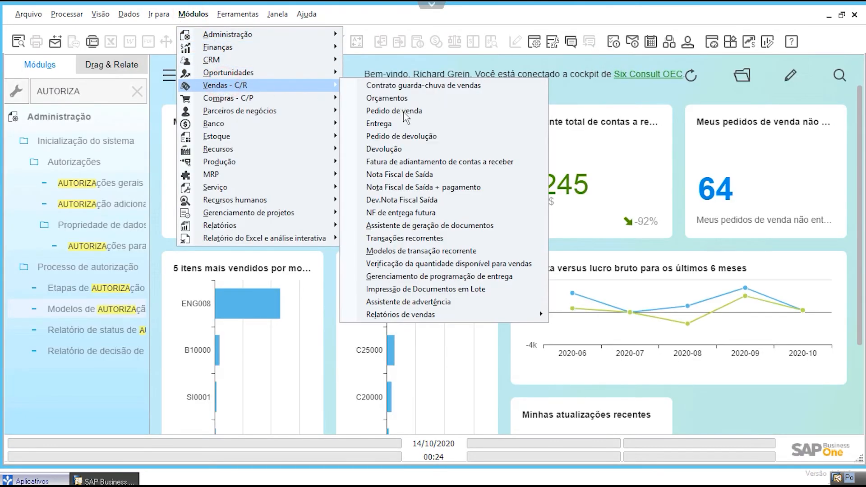
left_click(399, 111)
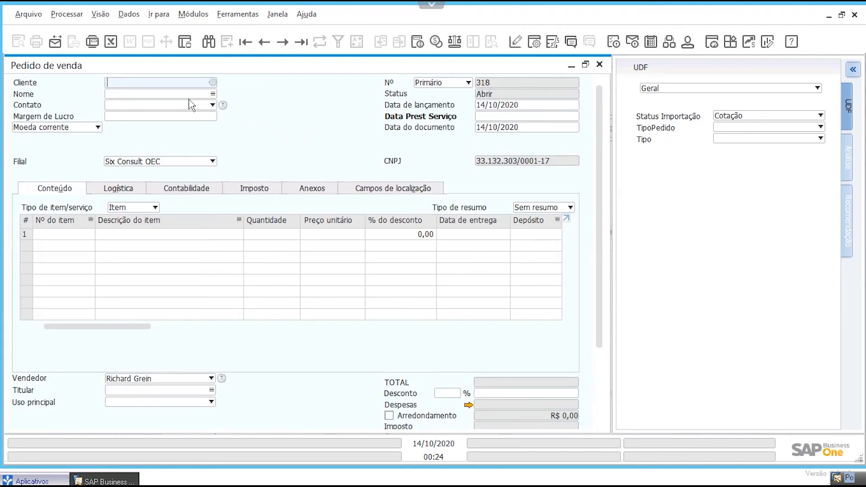
left_click(181, 93)
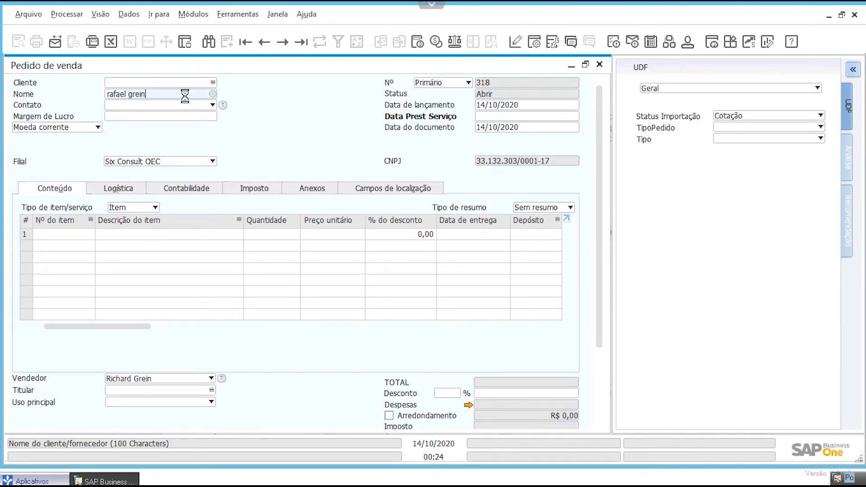
Step: Look up items matching lava and add LC0004, LAVAGEM SIMPLES (CARRO GRANDE), as the order's first line
left_click(145, 234)
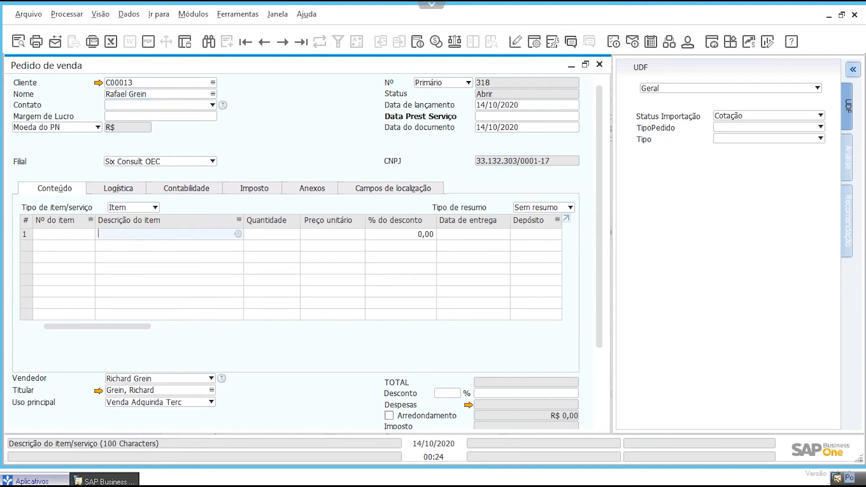
type("lava")
key("Tab")
key("Down")
key("Down")
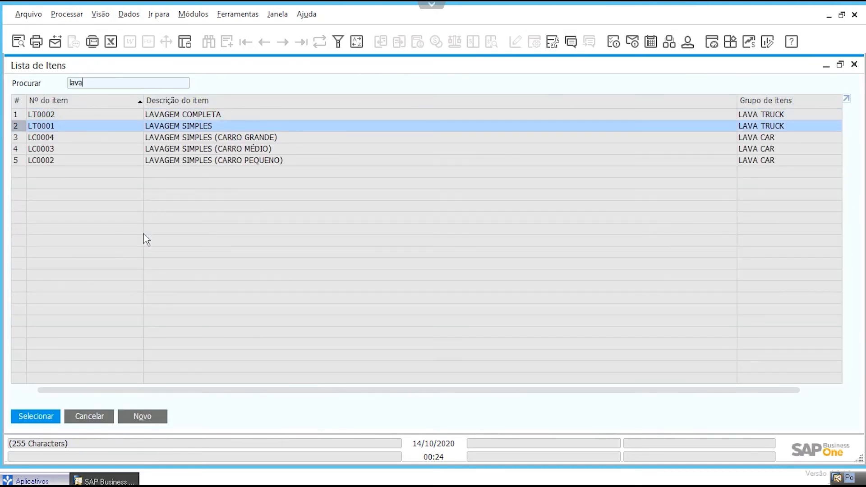
key("Return")
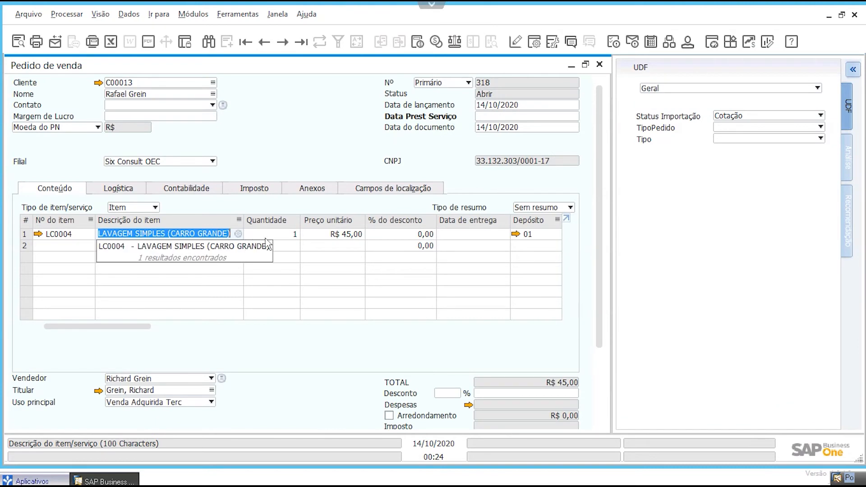
Step: Set the quantity of the car wash line to 50
type("20")
key("Tab")
double_click(277, 234)
type("50")
key("Tab")
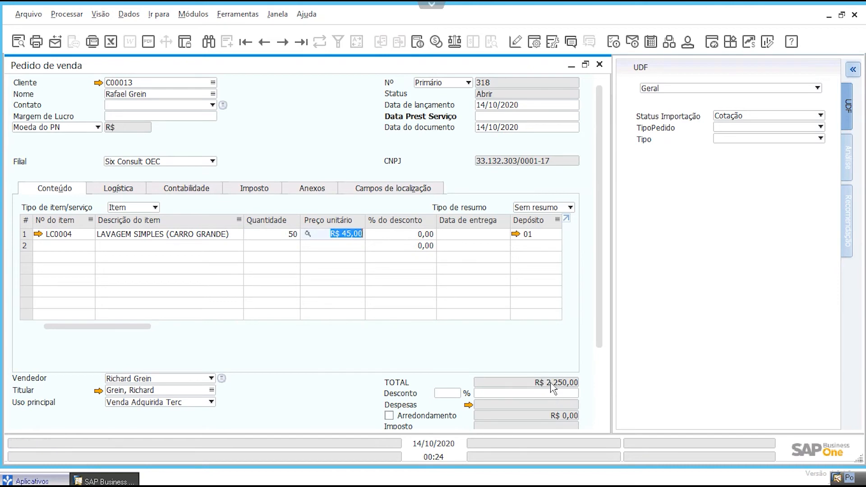
Step: Check the order total and set Data Prest Serviço to 14/10/2020
left_click(599, 321)
left_click_drag(596, 423, 590, 178)
left_click(502, 118)
type("14/10/2020")
key("Tab")
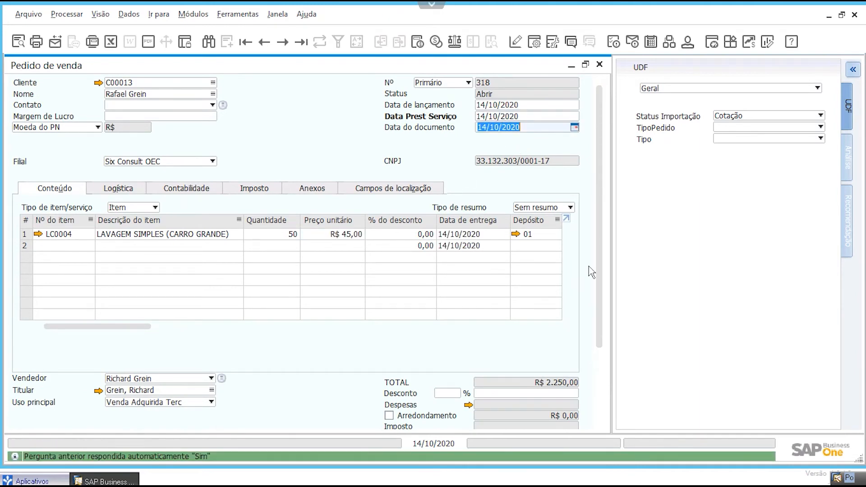
Step: Add the sales order, agree to continue beyond the customer's credit limit, and close the Pedido de venda window
left_click_drag(597, 242, 596, 316)
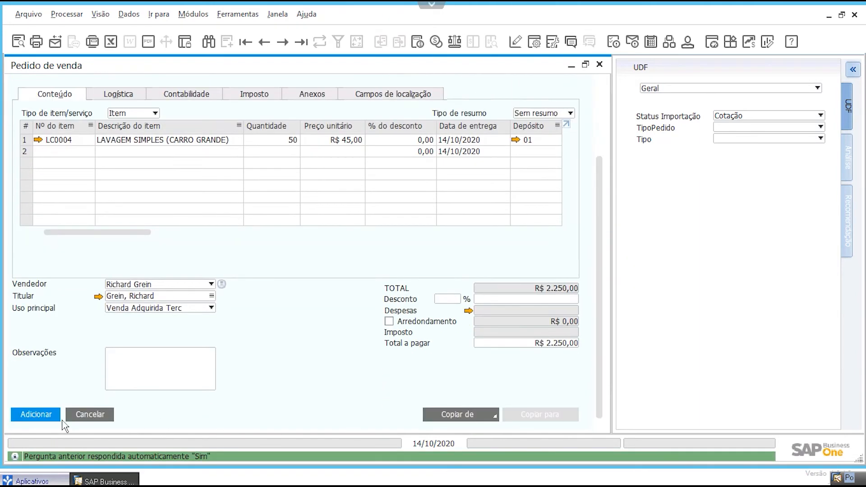
left_click(36, 418)
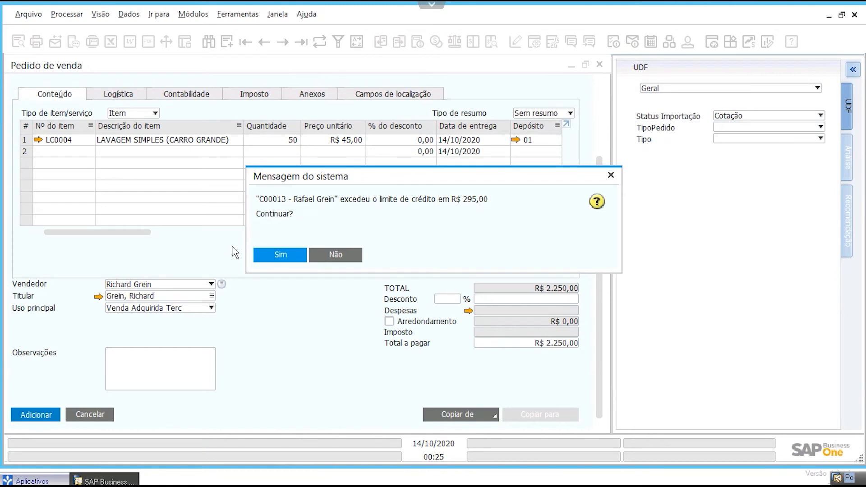
left_click(281, 255)
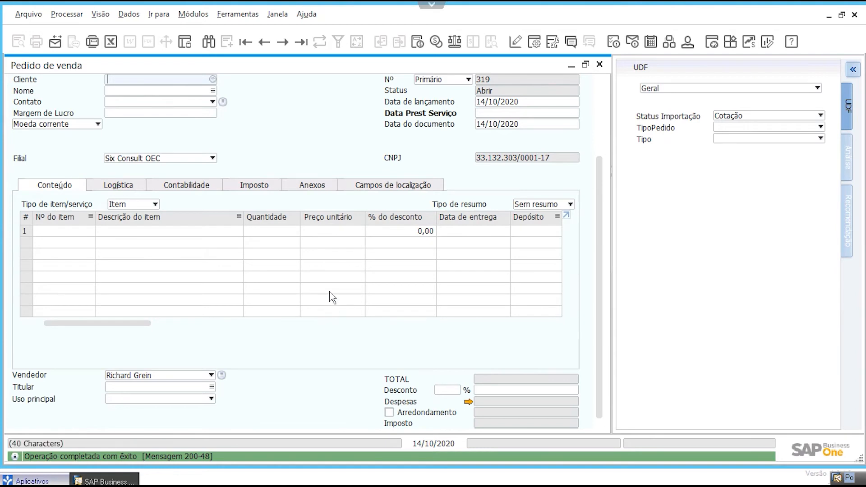
left_click(600, 115)
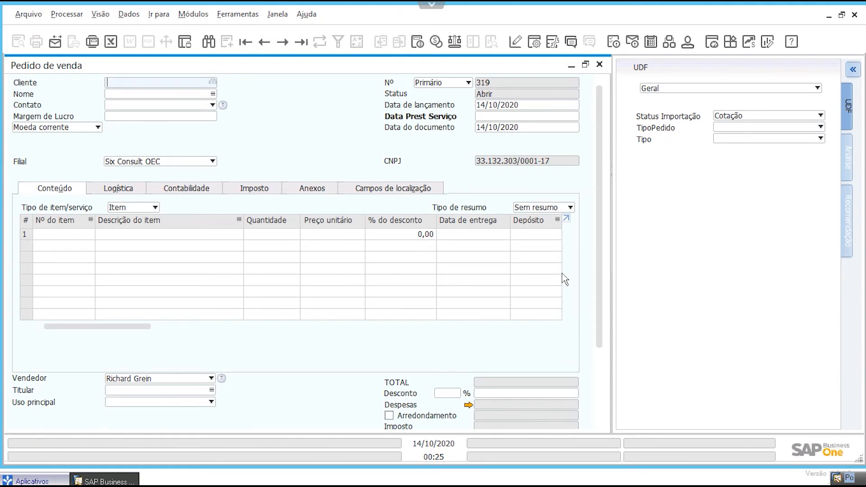
left_click(600, 67)
Step: Open Modelos de autorização and find the Limite de Crédito model by searching its name for *limi
left_click(113, 309)
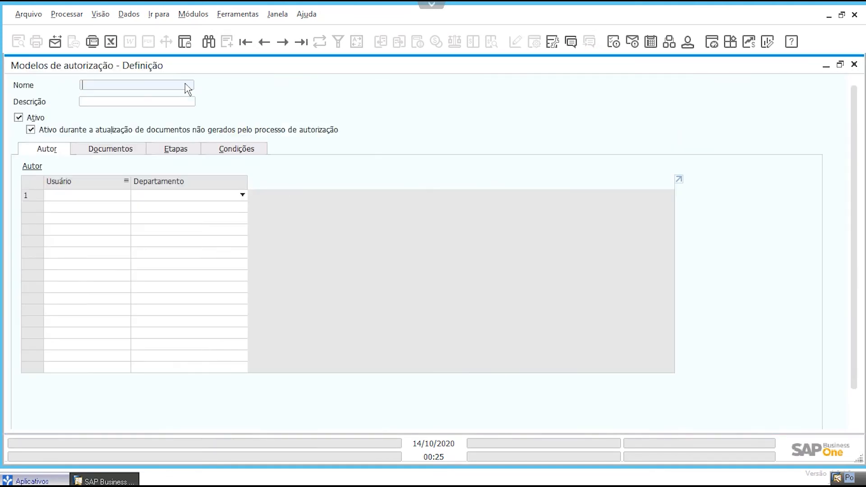
left_click(209, 42)
left_click(174, 87)
type("*")
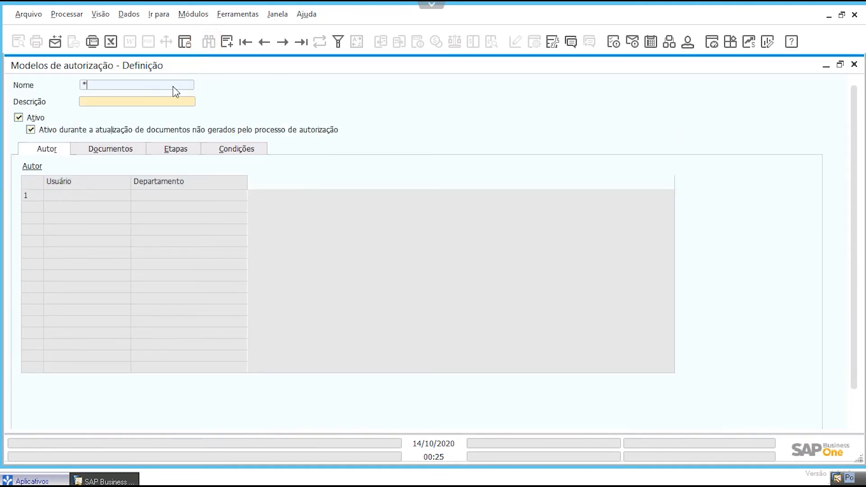
type("limi")
key("Return")
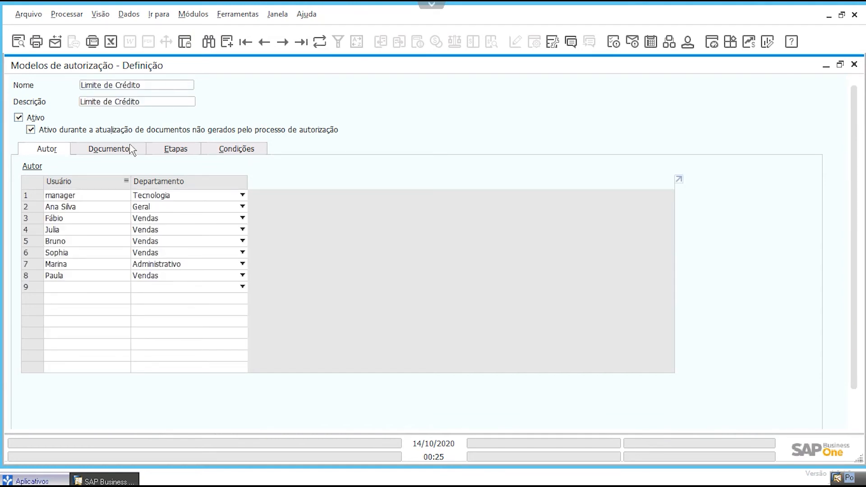
left_click(63, 288)
left_click(125, 288)
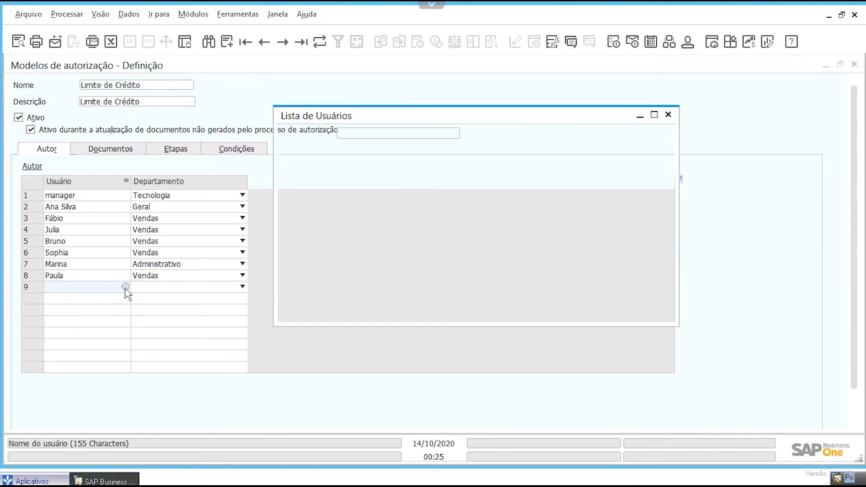
scroll(426, 255, "down", 2)
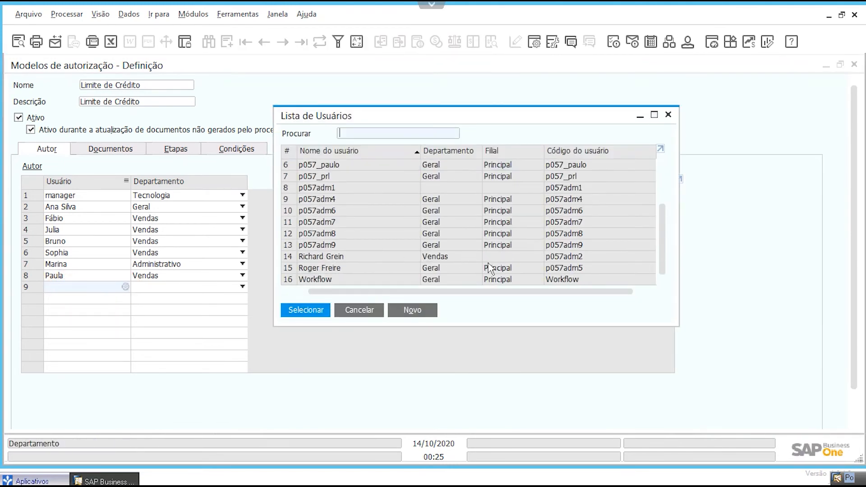
left_click(379, 256)
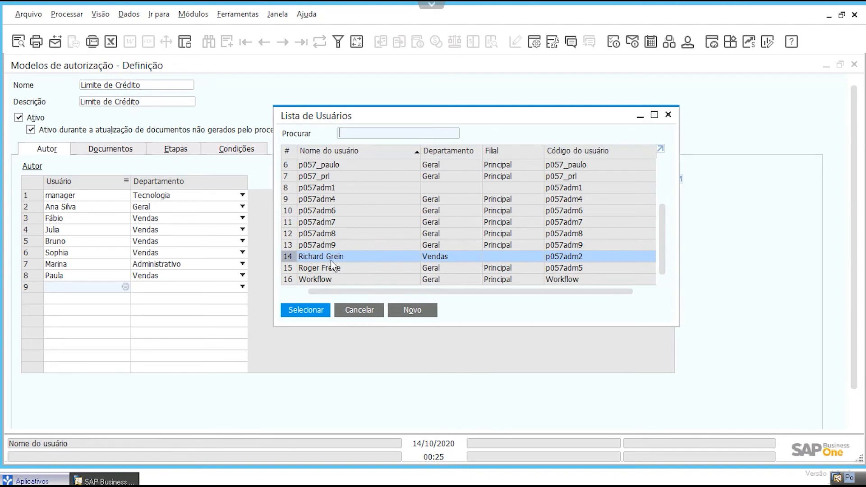
left_click(306, 309)
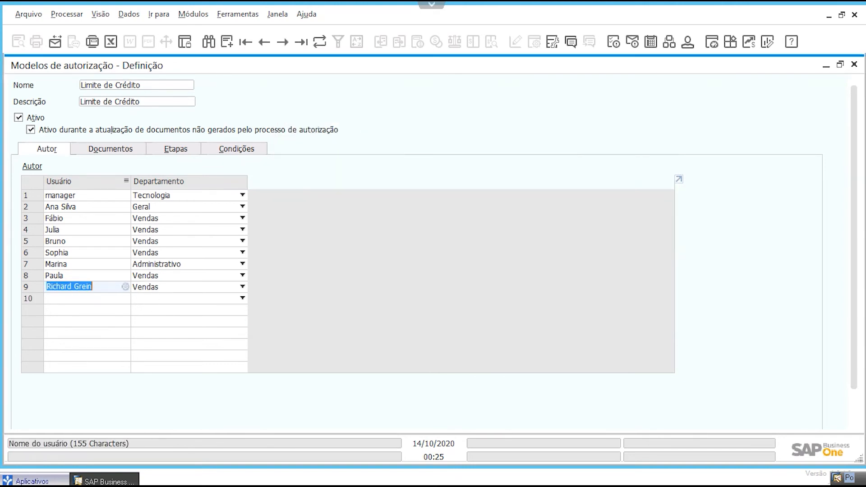
Step: Review the conditions of the Limite de Crédito model and the authorizers of its Vendas stage, and close the model window
left_click(85, 152)
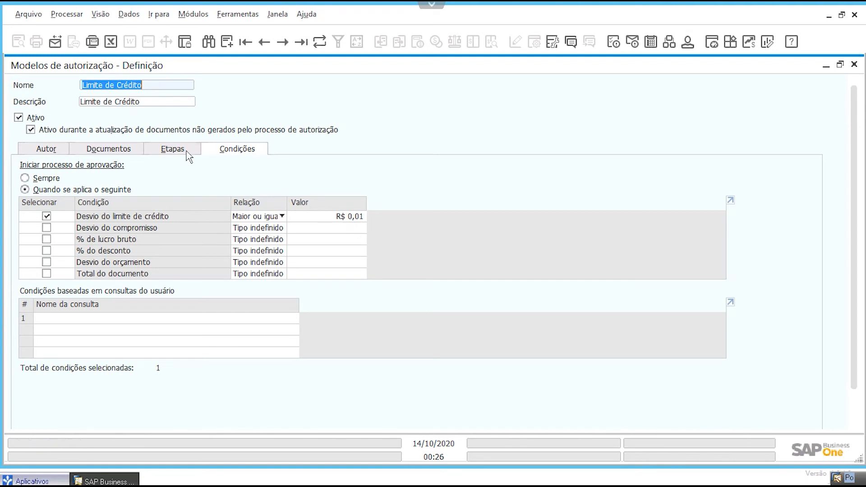
left_click(172, 152)
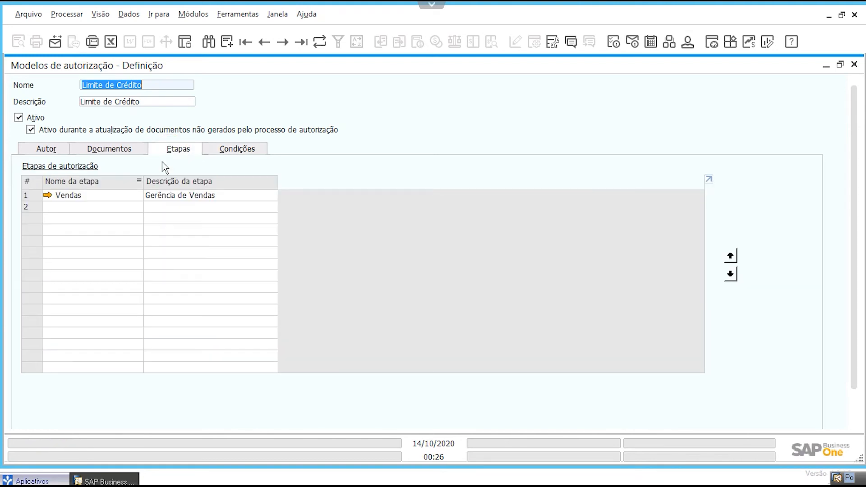
left_click(46, 195)
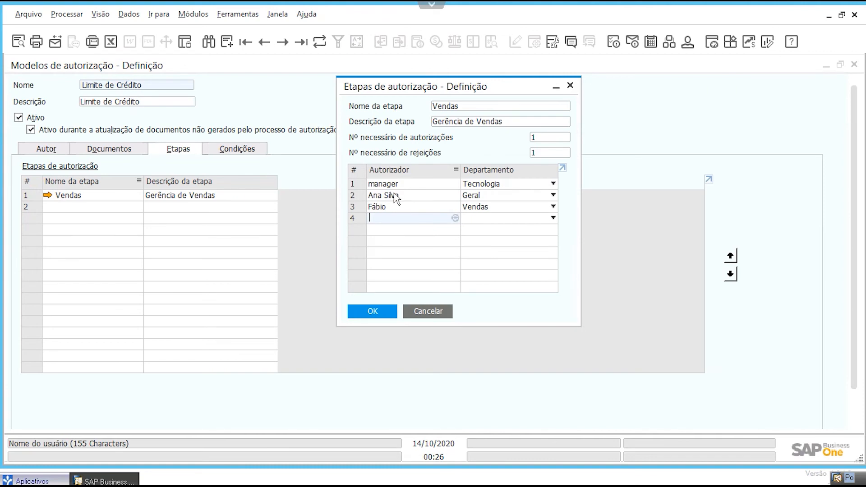
left_click(422, 311)
left_click(854, 64)
left_click(373, 276)
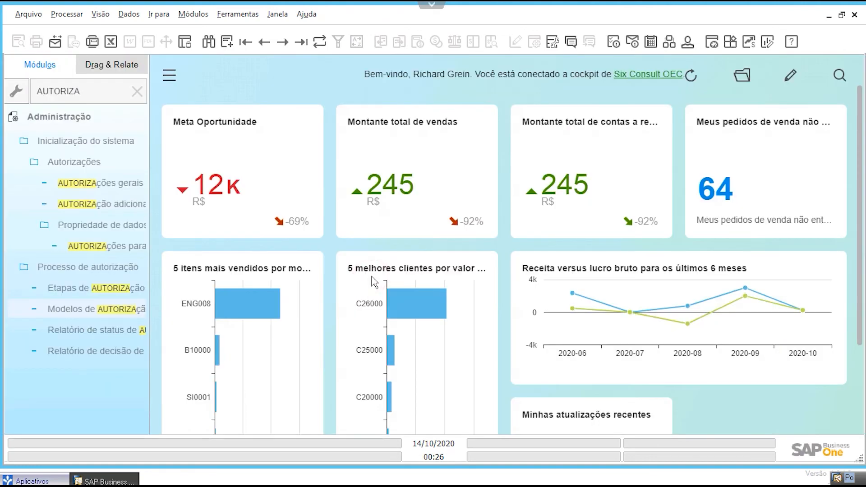
Step: Search the menus for inativo and open the Clientes inativos report from Relatório CRM
left_click(137, 92)
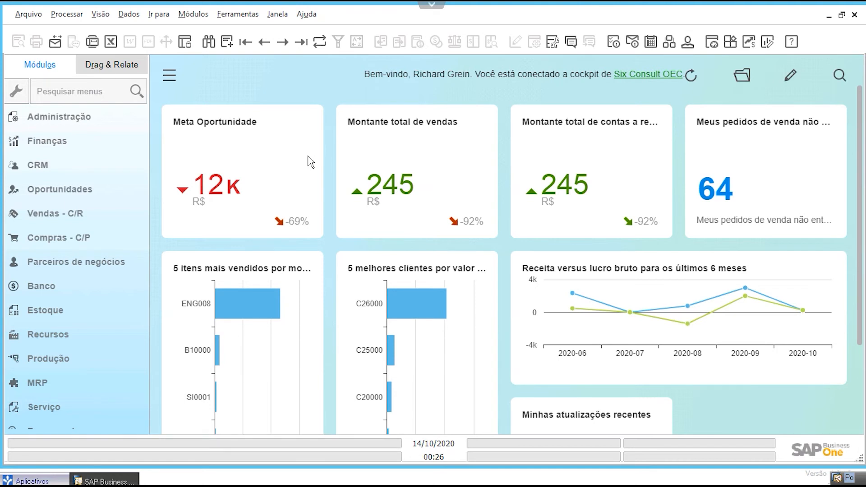
left_click(103, 90)
type("ianti")
key("BackSpace")
key("BackSpace")
key("BackSpace")
key("BackSpace")
type("nati")
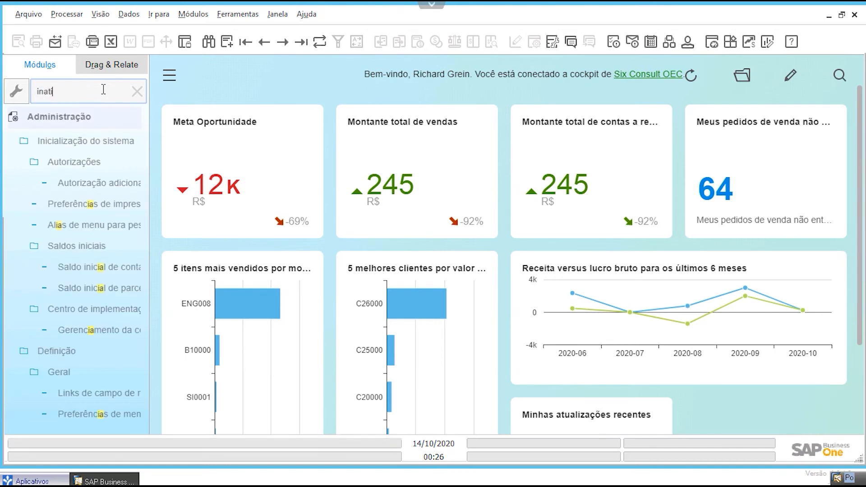
type("vo")
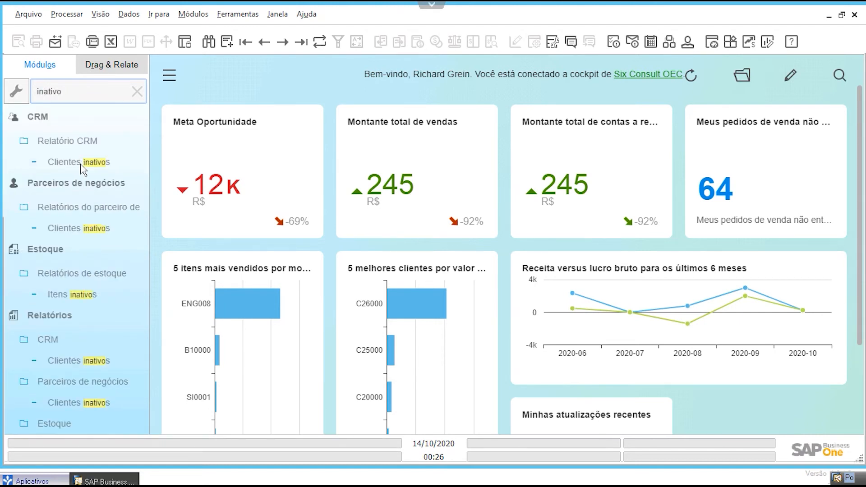
left_click(82, 164)
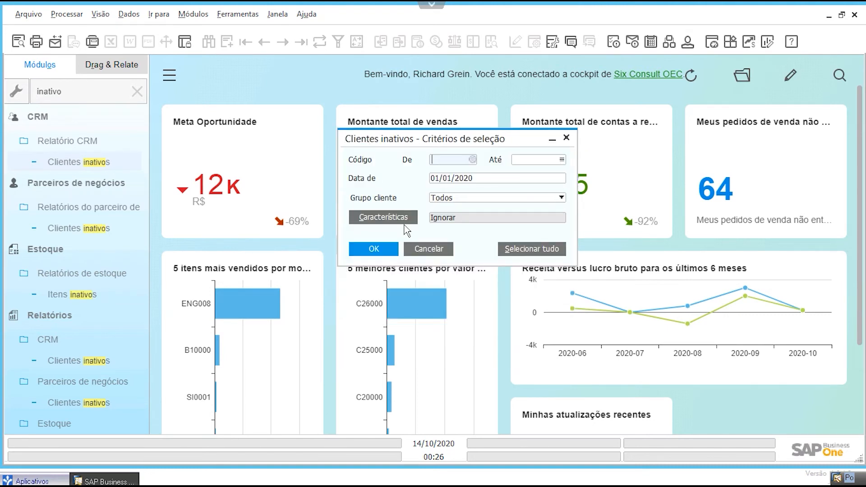
Step: Run the Clientes inativos report with Data de 01/01/2020, Grupo cliente Todos and no code range
left_click(471, 160)
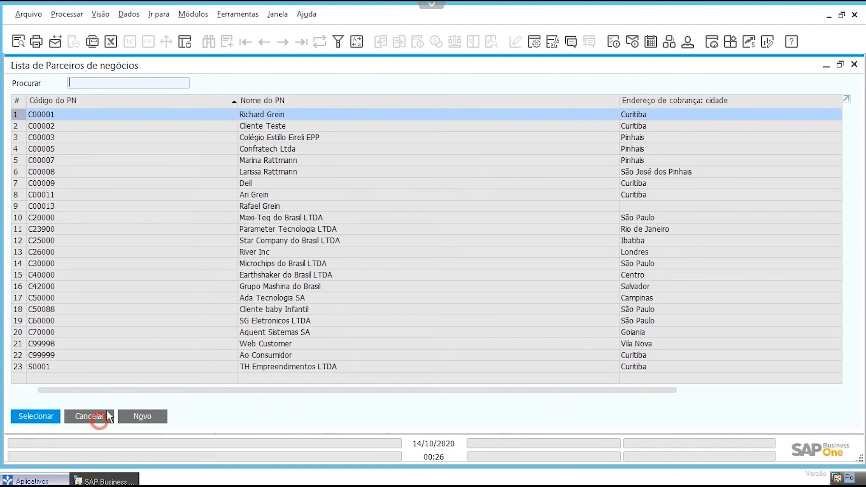
left_click(91, 416)
left_click(450, 197)
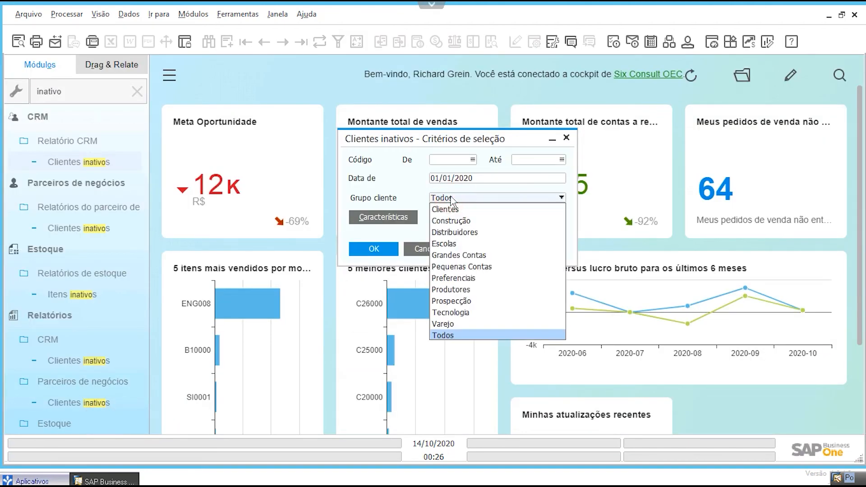
left_click(451, 198)
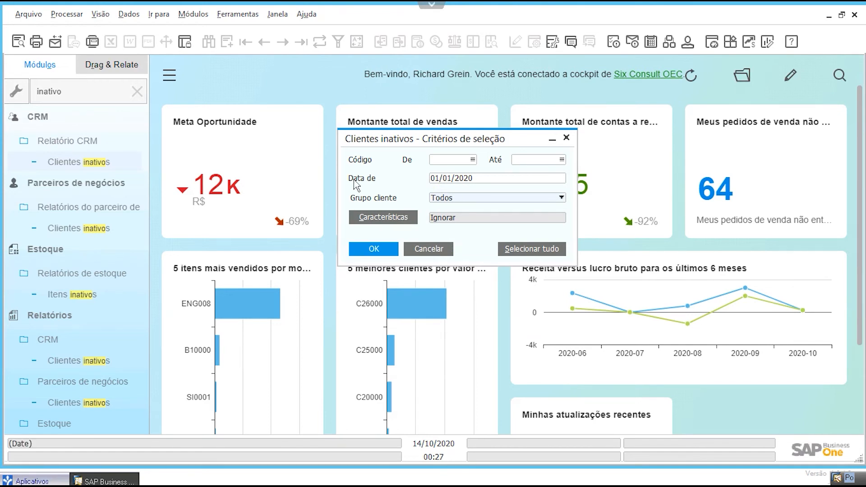
left_click(443, 180)
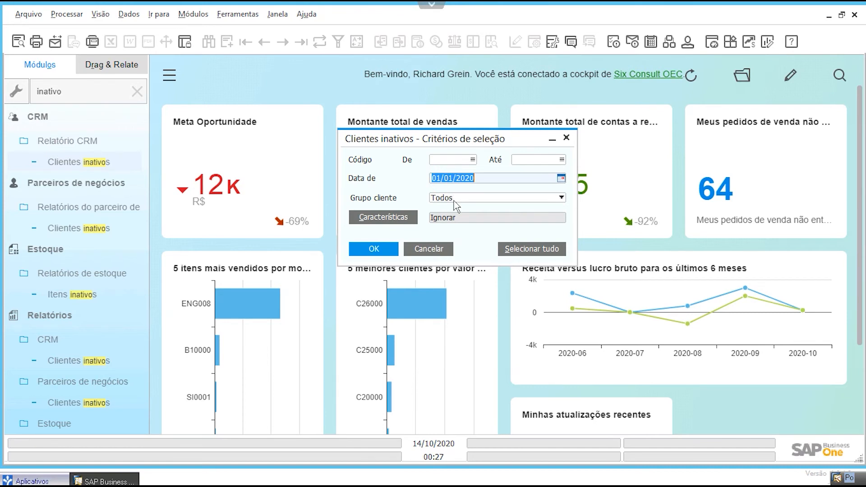
type("01/")
type("0101")
key("Tab")
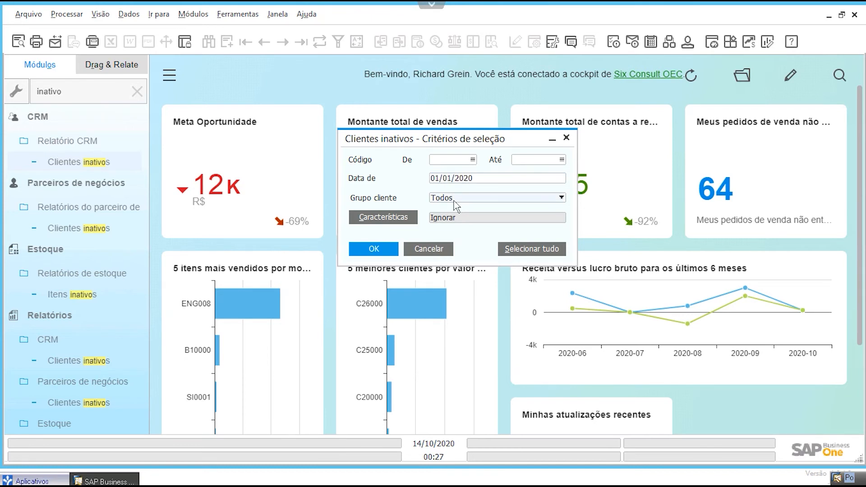
left_click(377, 249)
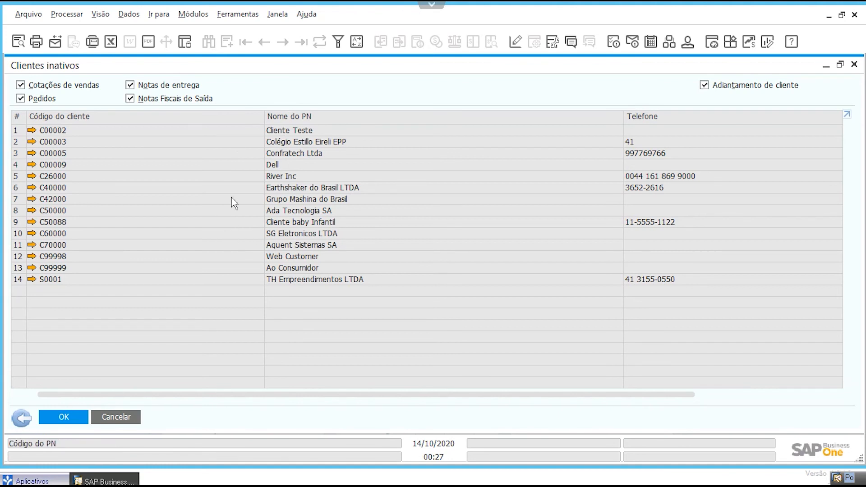
Step: Refresh the inactive customers list with Cotações de vendas, Notas de entrega and Notas Fiscais de Saída unchecked
left_click(75, 84)
left_click(130, 86)
left_click(130, 98)
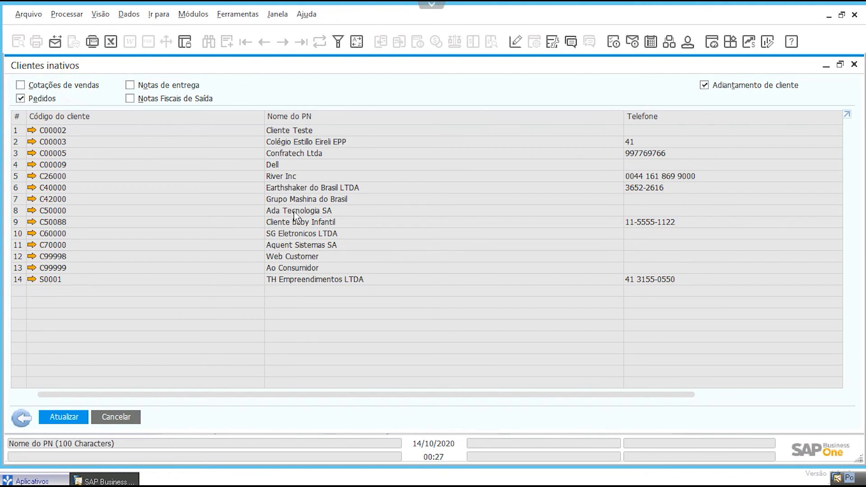
left_click(72, 416)
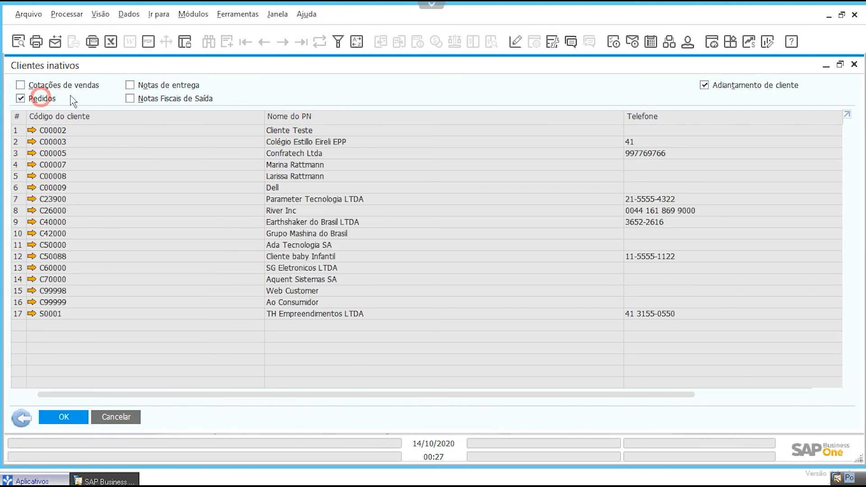
Step: Refresh the list with Notas Fiscais de Saída checked instead of Pedidos, exit the report and clear the menu search
left_click(40, 98)
left_click(130, 86)
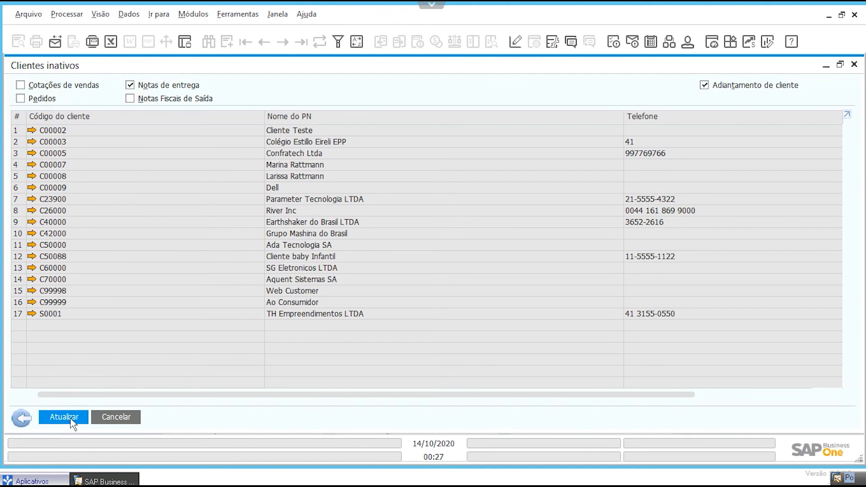
left_click(130, 84)
left_click(130, 99)
left_click(76, 415)
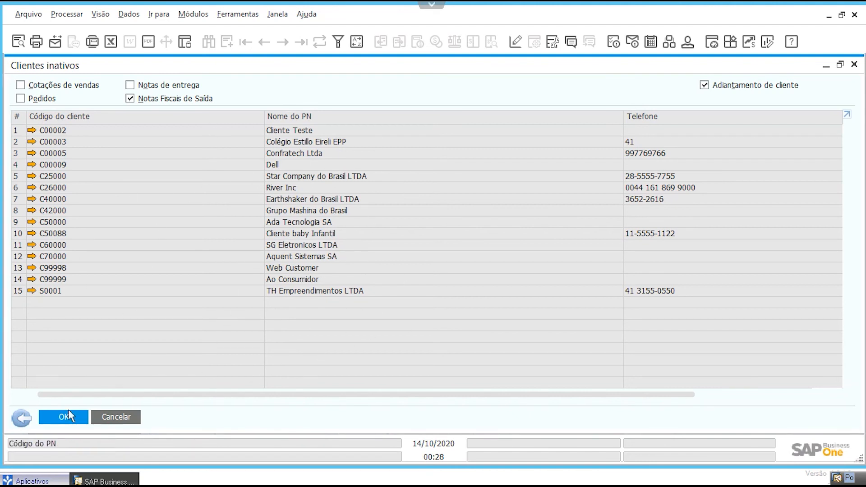
left_click(20, 418)
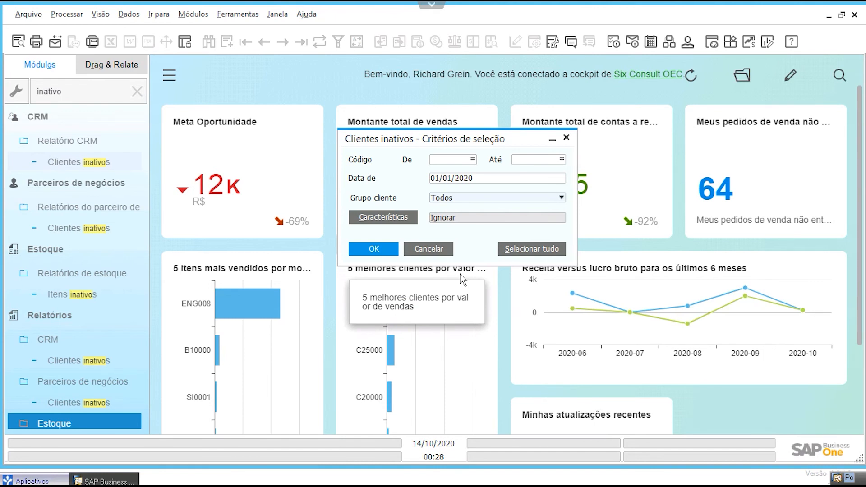
left_click(440, 249)
left_click(137, 91)
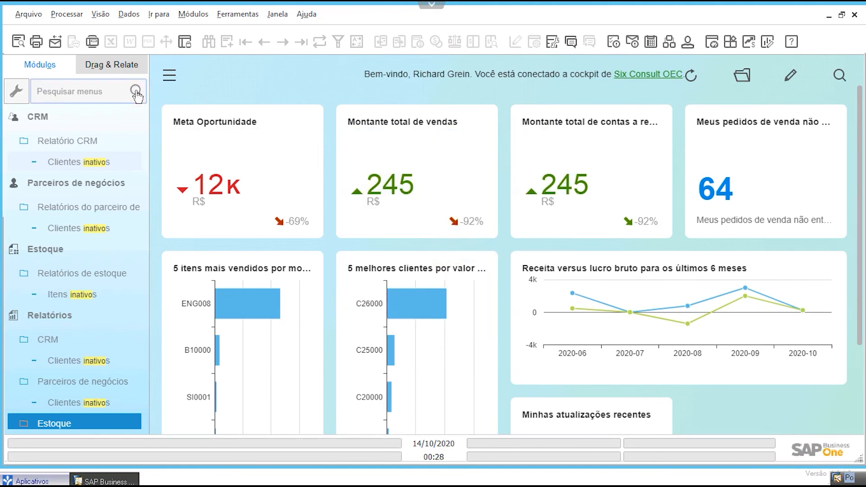
Step: Show Drag & Relate and find item LC0004 in Cadastro do item by searching its description for lava*
left_click(109, 72)
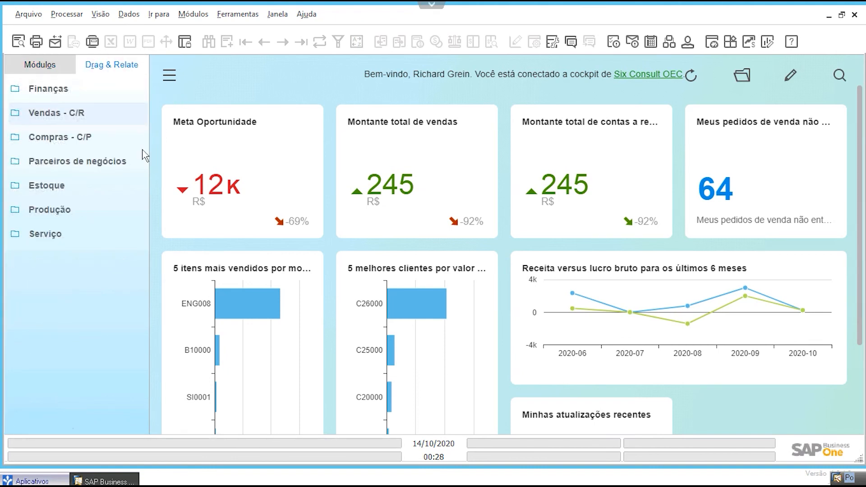
left_click(193, 14)
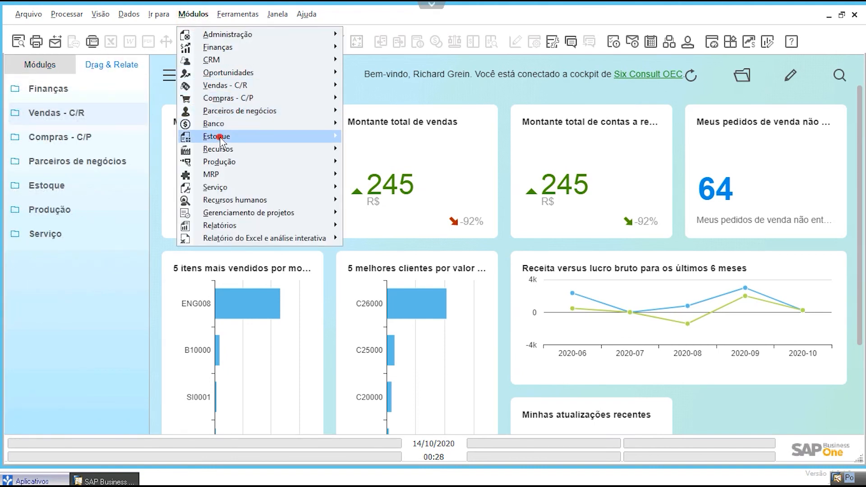
mouse_move(216, 136)
left_click(384, 137)
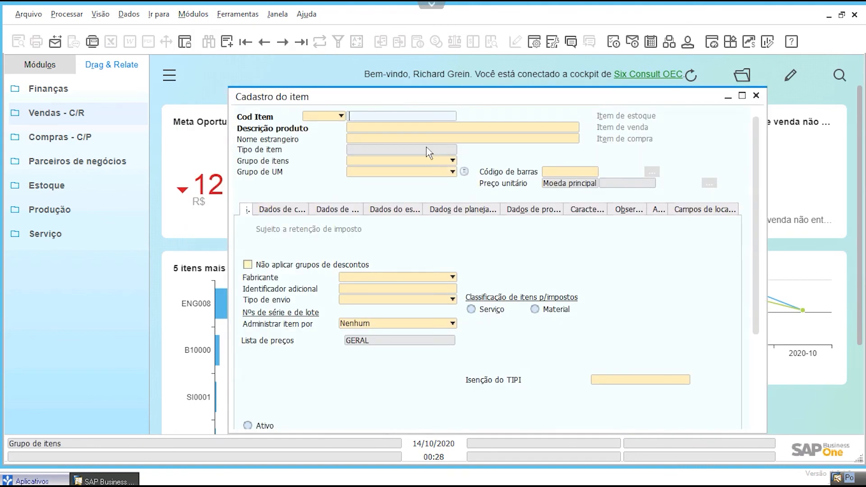
left_click(396, 127)
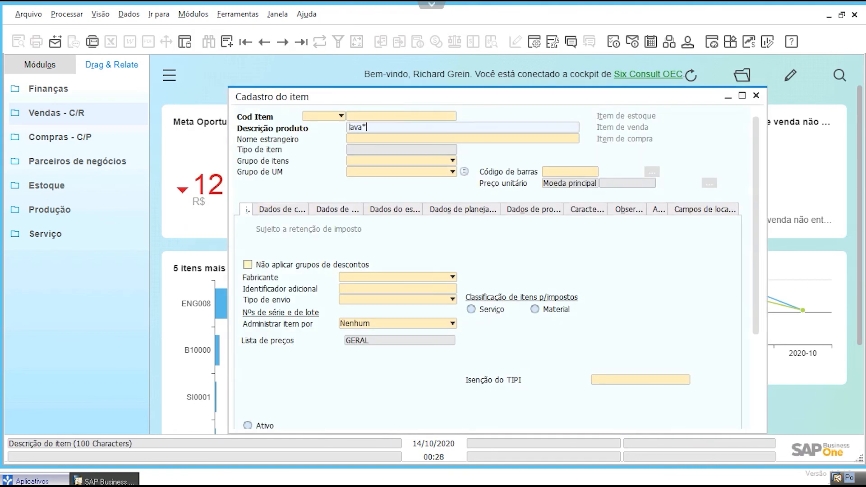
key("Return")
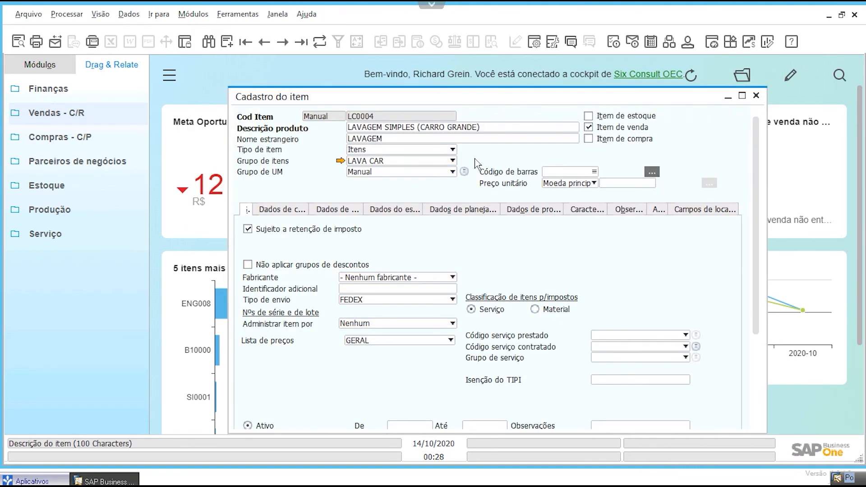
left_click(490, 137)
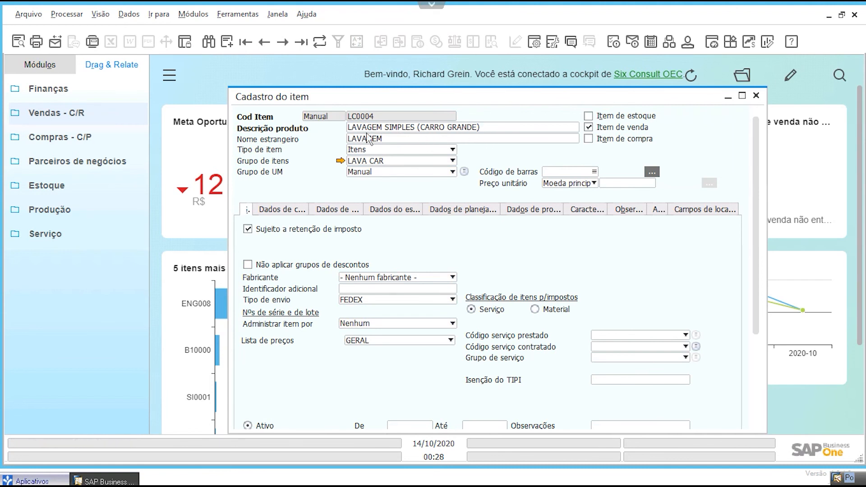
Step: Relate the code of item LC0004 to Nota Fiscal de Saída under Vendas - C/R in Drag & Relate
left_click(92, 113)
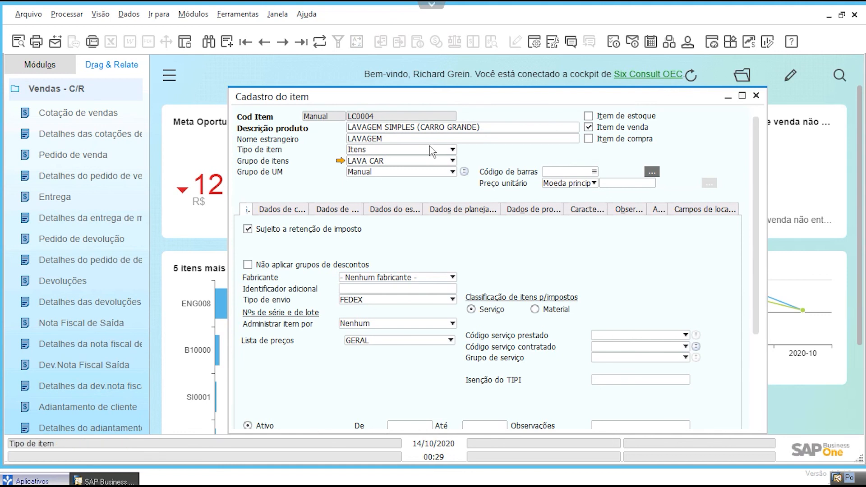
left_click_drag(258, 100, 244, 101)
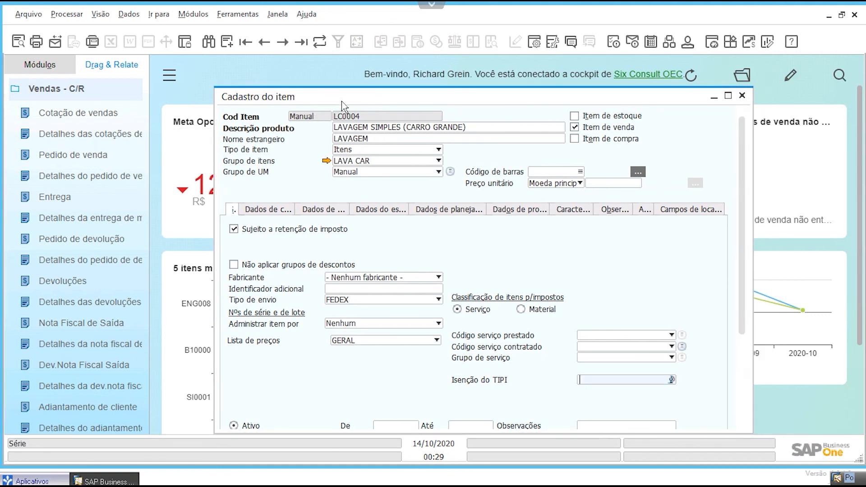
left_click(86, 90)
left_click(81, 115)
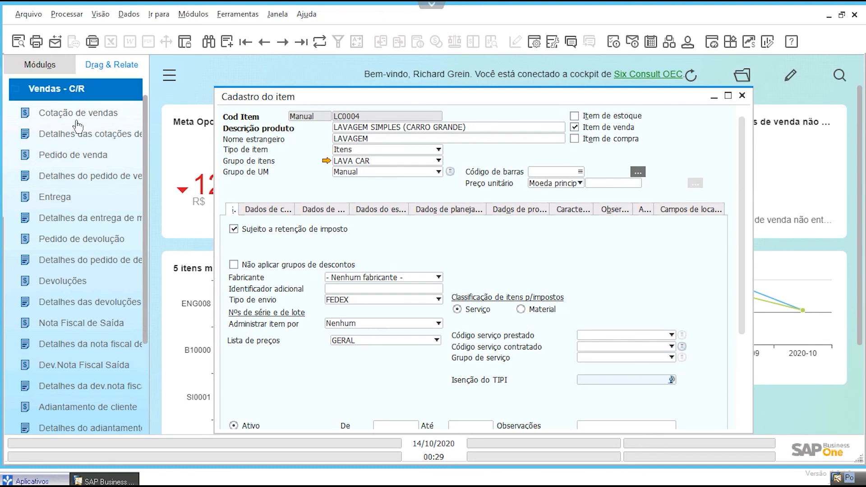
left_click(360, 115)
left_click_drag(360, 118, 83, 323)
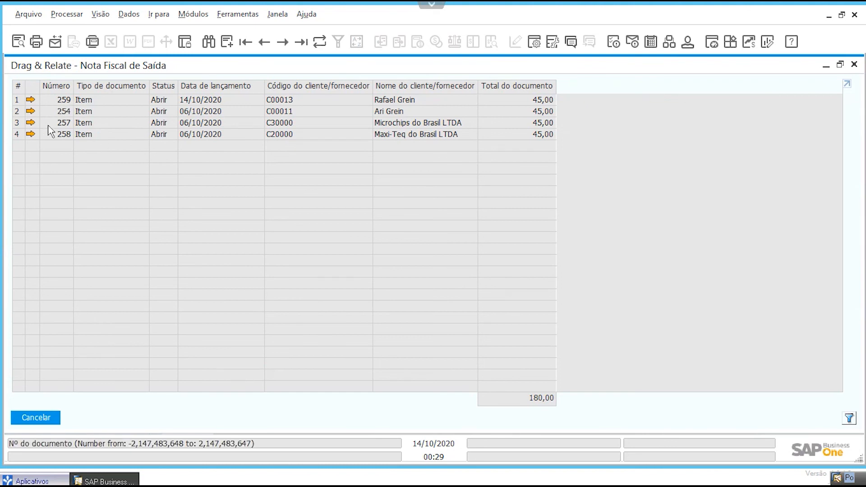
Step: Inspect the Maxi-Teq do Brasil LTDA invoice from the related list, and close the invoice, list and item windows
left_click(30, 135)
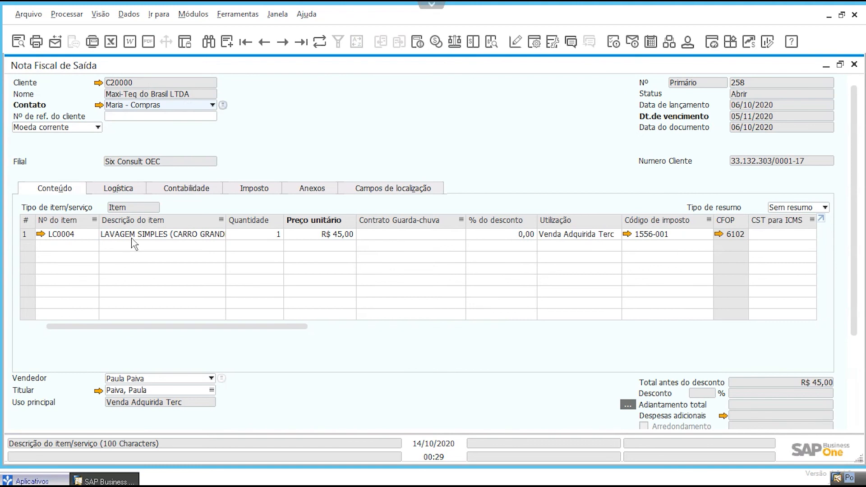
left_click(854, 64)
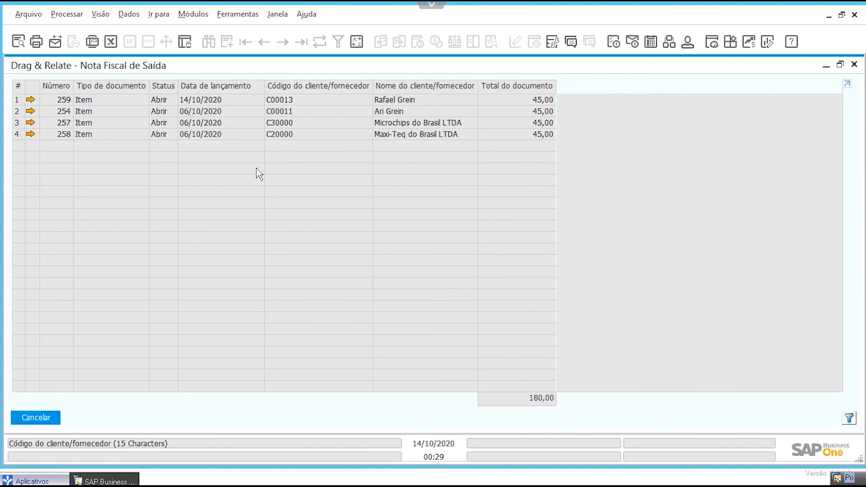
left_click(44, 411)
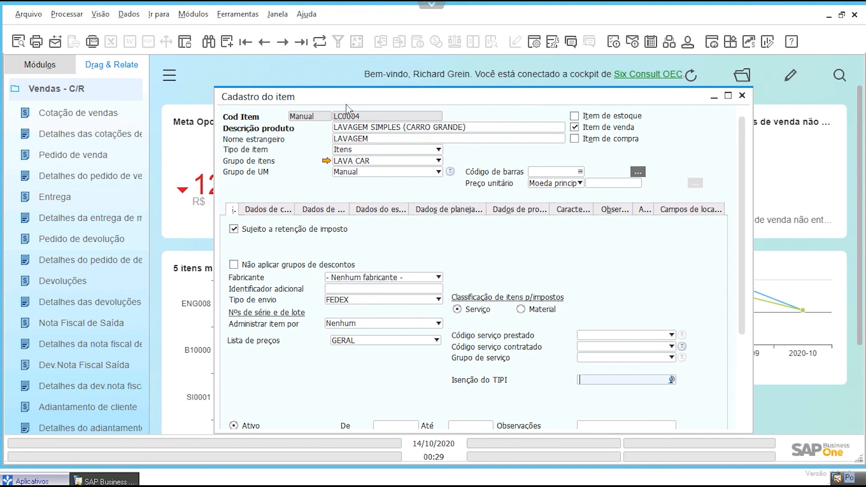
left_click(742, 97)
left_click(122, 89)
Step: Look over the Vendas - C/R sales reports and the cockpit dashboard, and return to the Módulos list
left_click(193, 14)
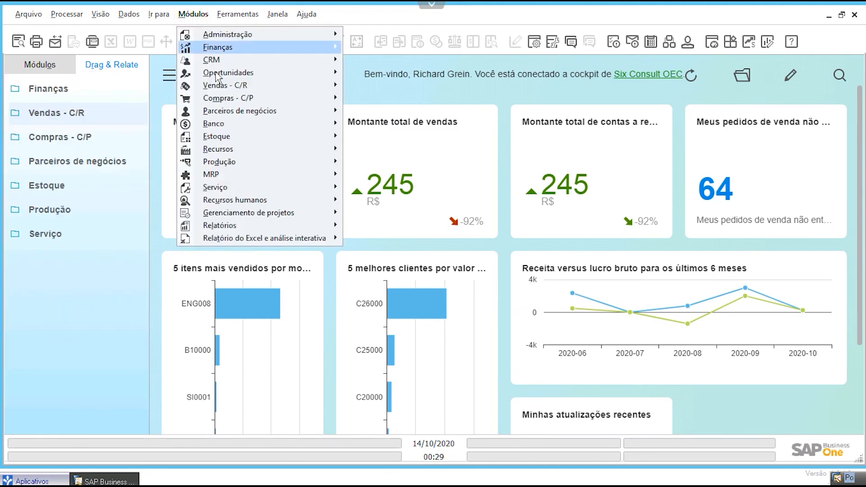
left_click(222, 86)
left_click(489, 314)
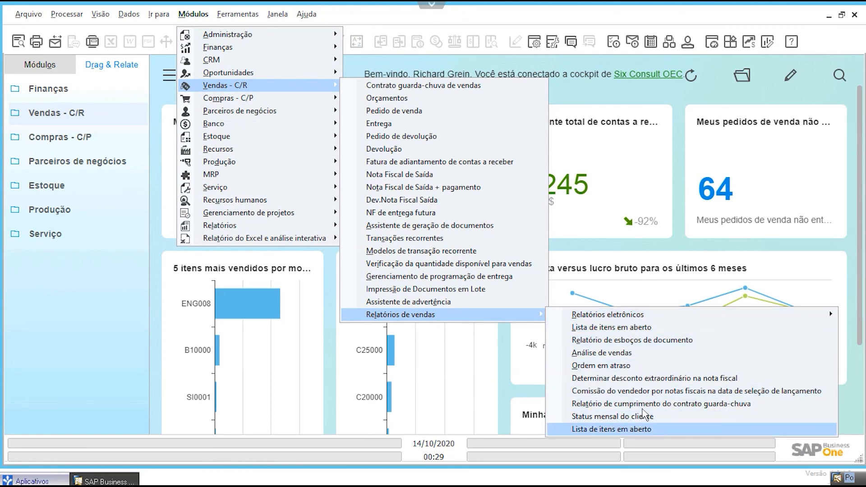
left_click(618, 248)
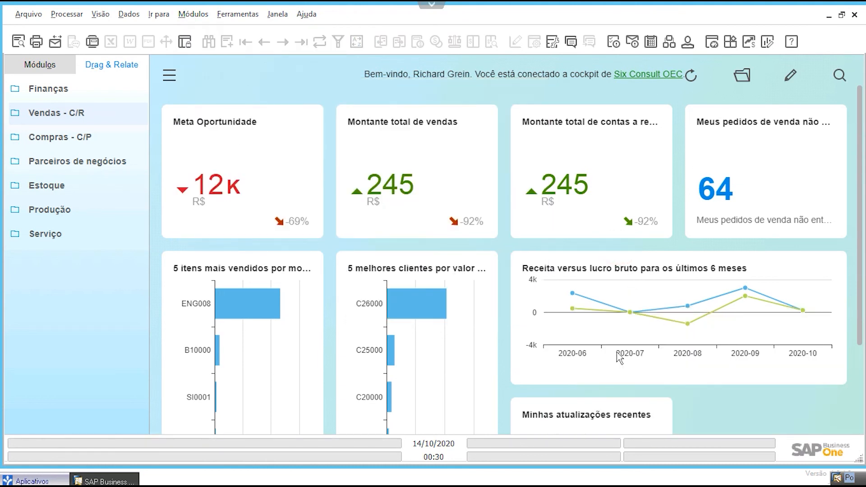
scroll(612, 213, "down", 3)
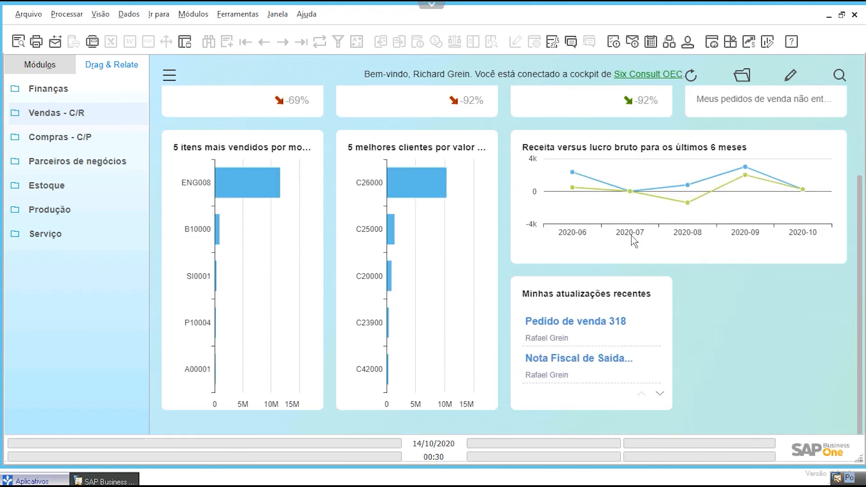
scroll(716, 334, "up", 3)
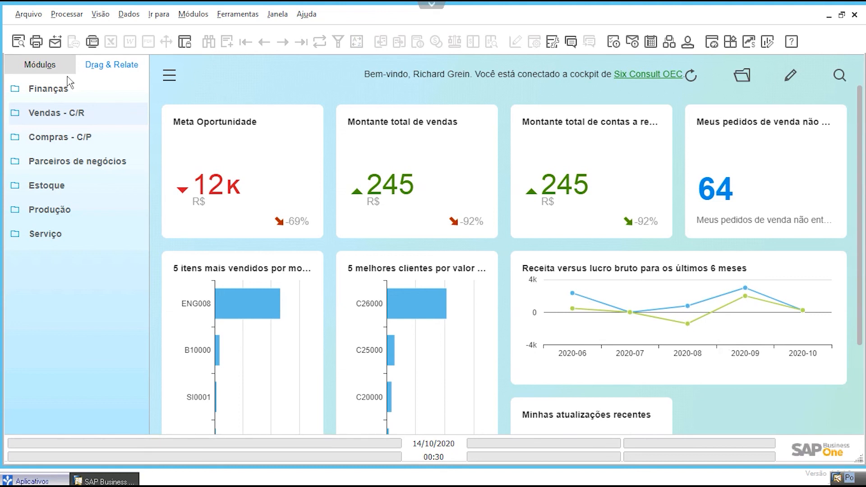
left_click(53, 65)
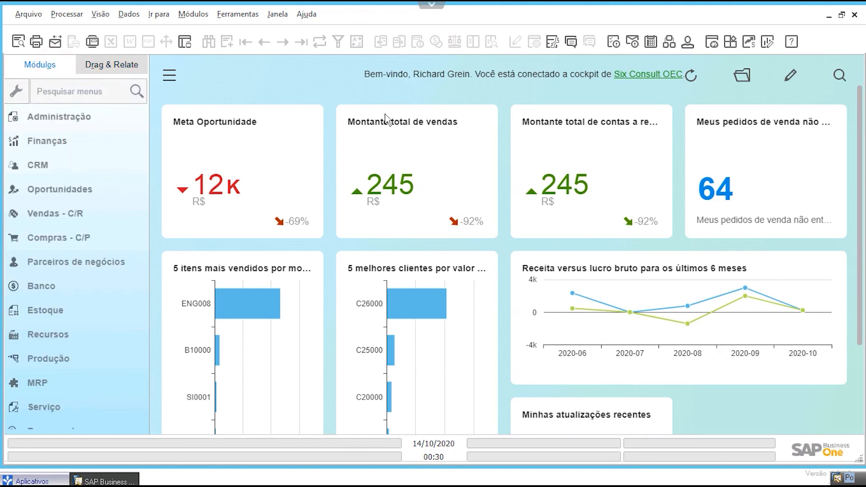